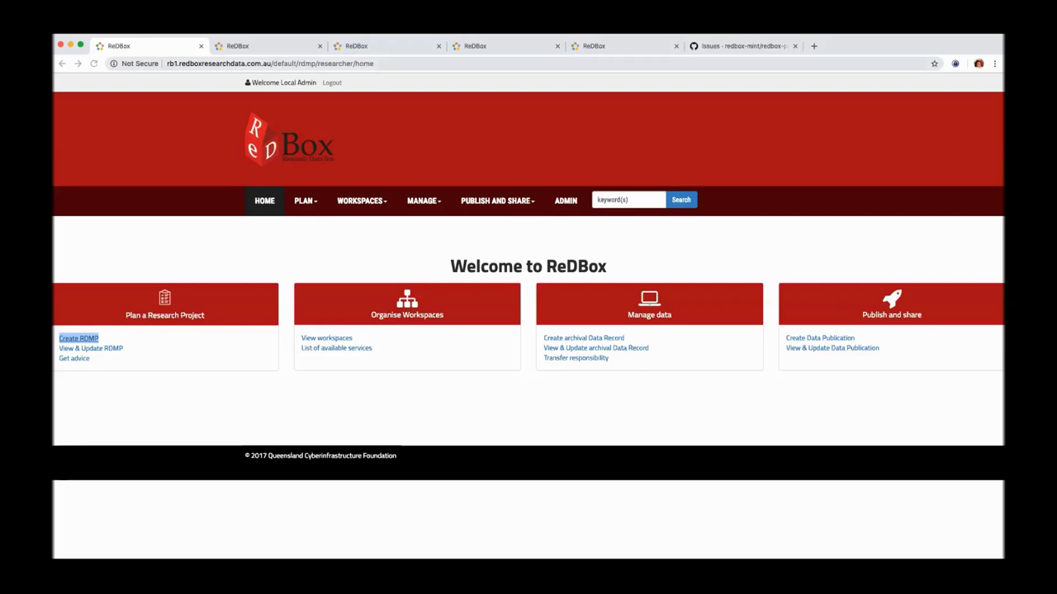
Step: Start a new RDMP and enter 'Project' as the project name
click(206, 267)
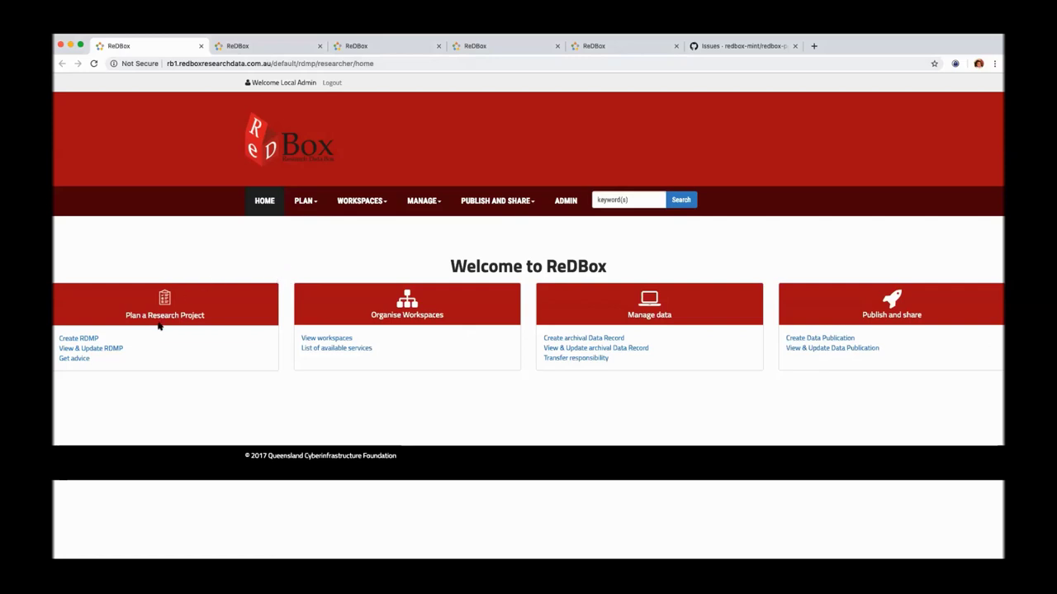
click(95, 341)
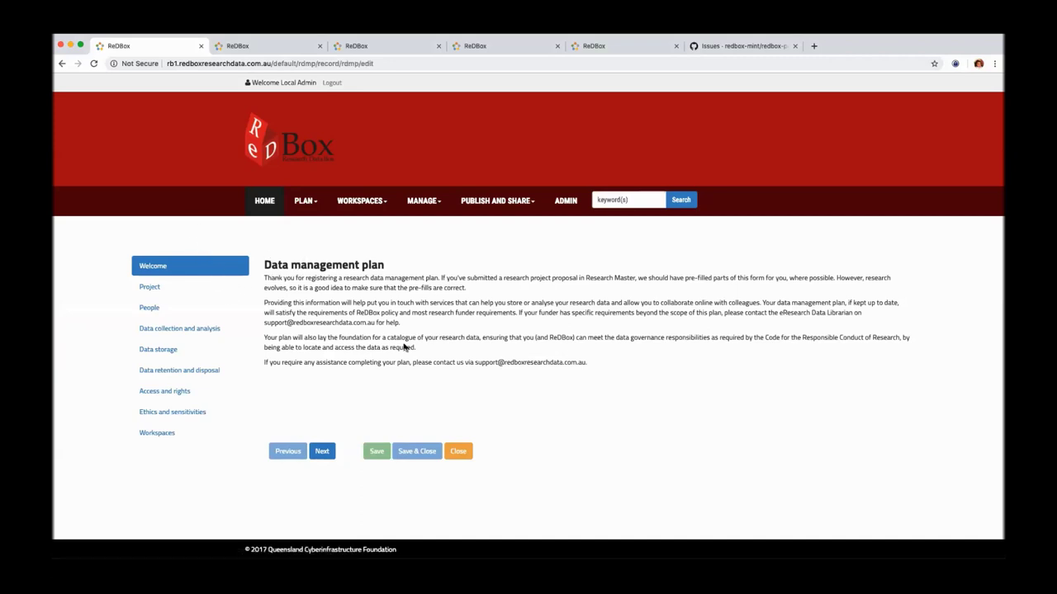
click(226, 292)
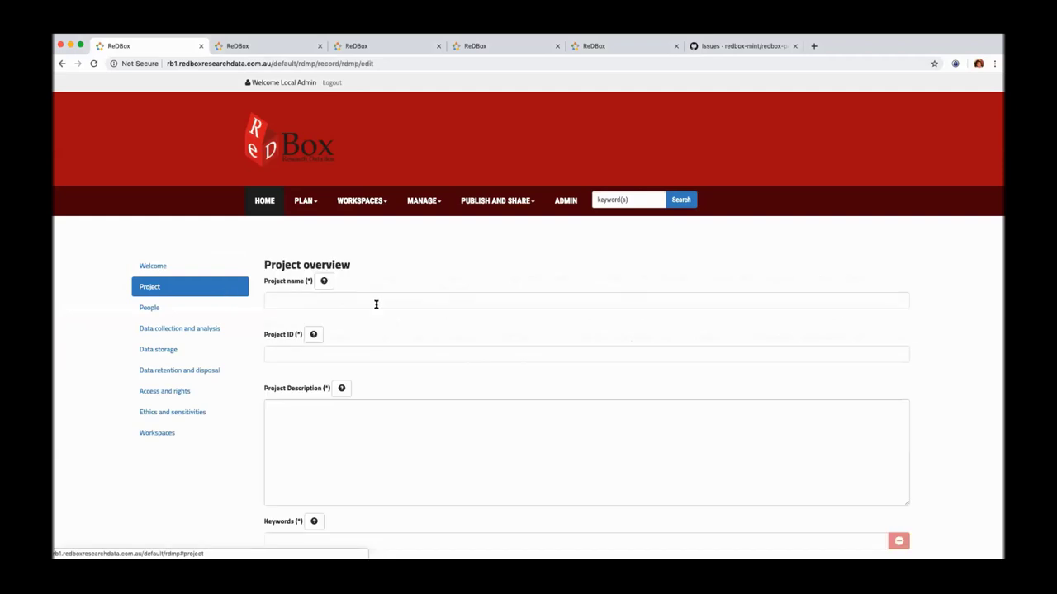
click(377, 303)
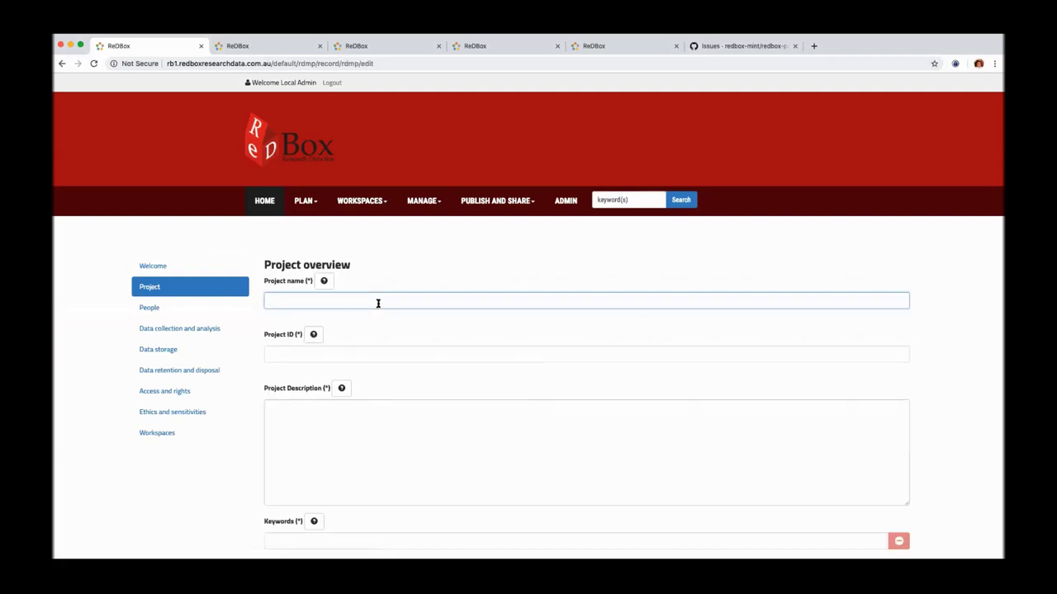
text(Project)
Step: Attempt to save the plan, which flags the missing mandatory fields
scroll(375, 363, down, 5)
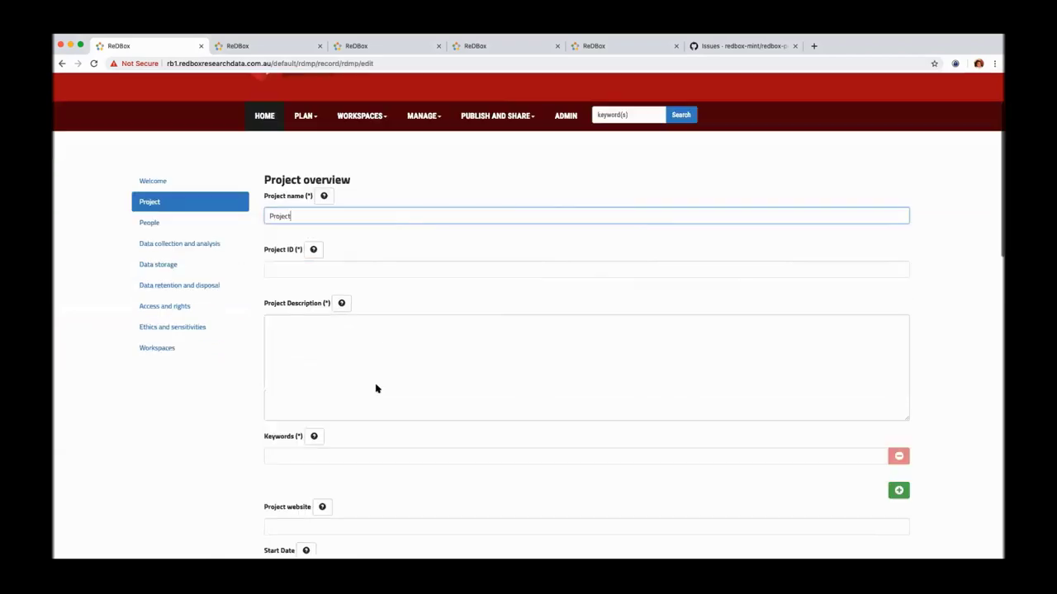
scroll(367, 498, down, 15)
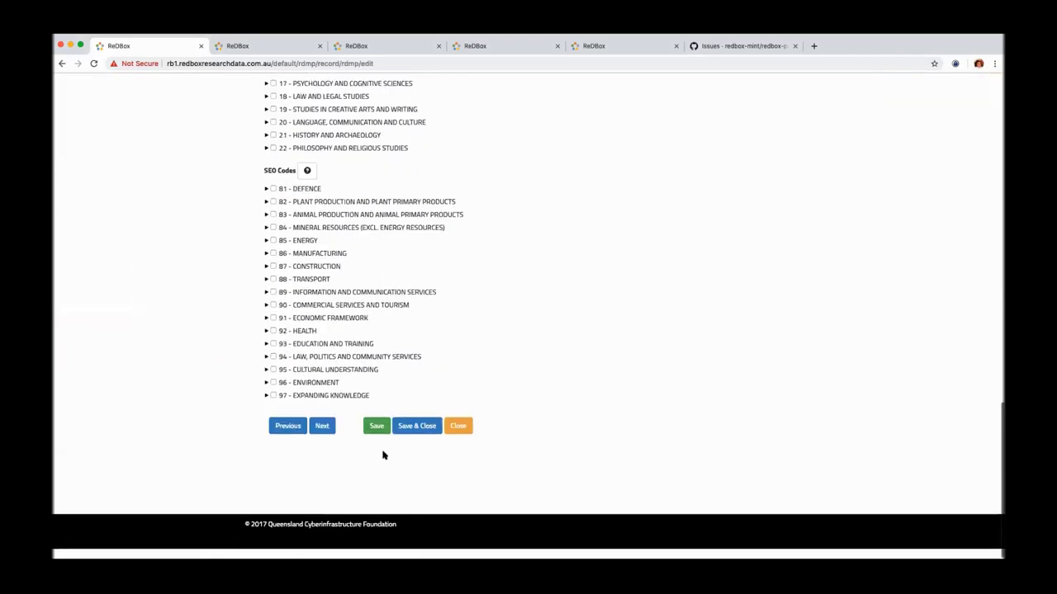
click(377, 436)
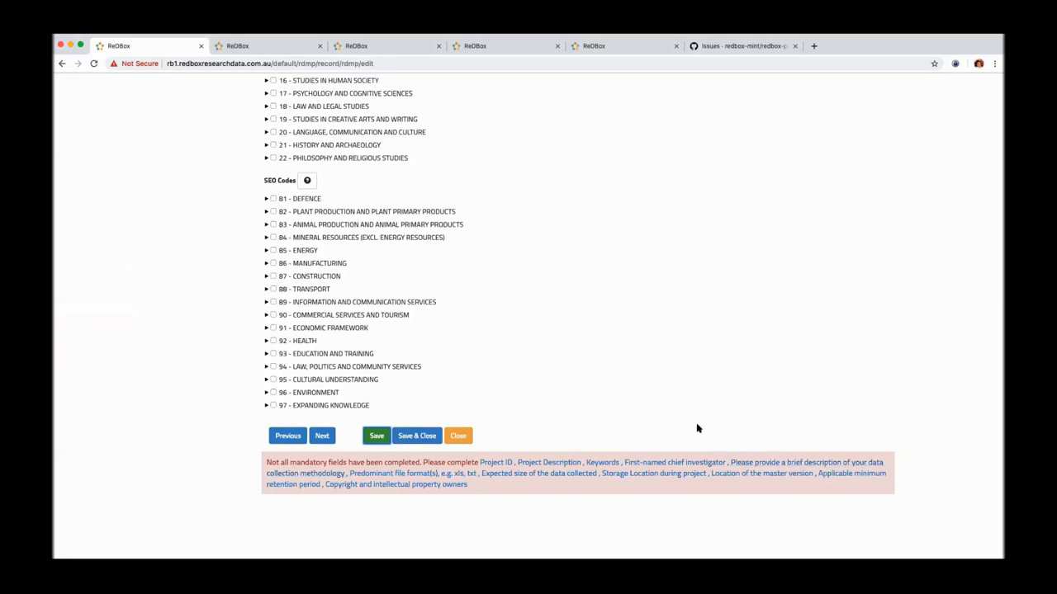
scroll(697, 428, up, 15)
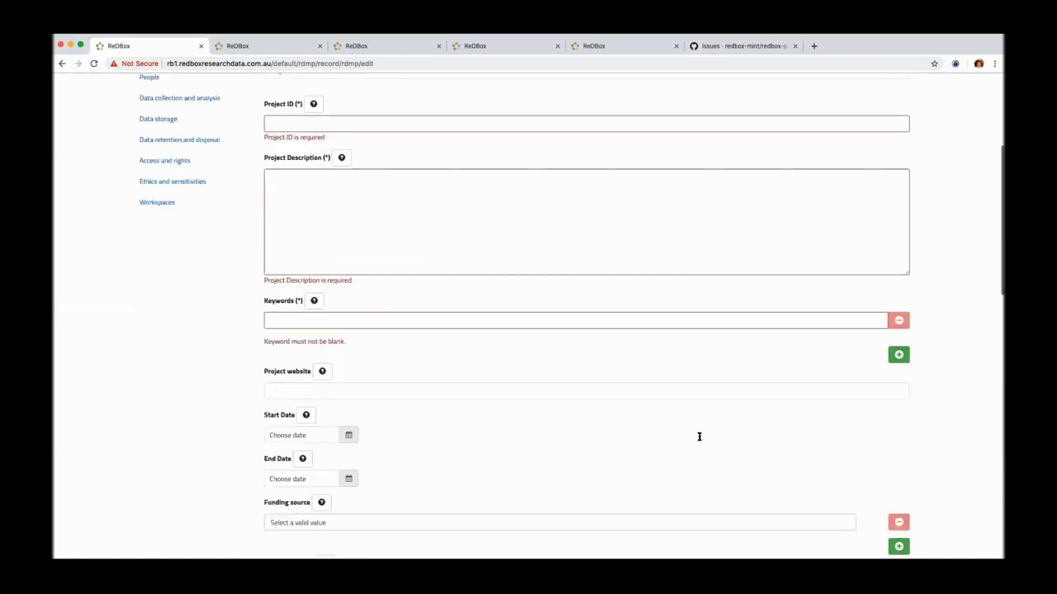
scroll(698, 437, up, 5)
Step: Enter project ID 1234, description 'Project description' and keywords 'keywords'
click(335, 355)
text(12)
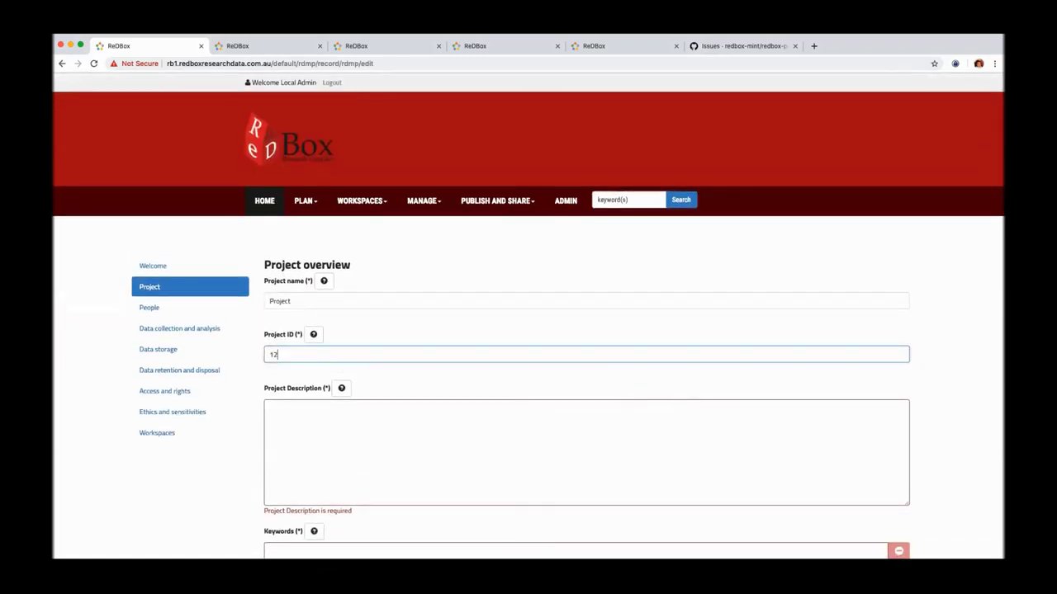
text(34)
click(340, 404)
text(Projec)
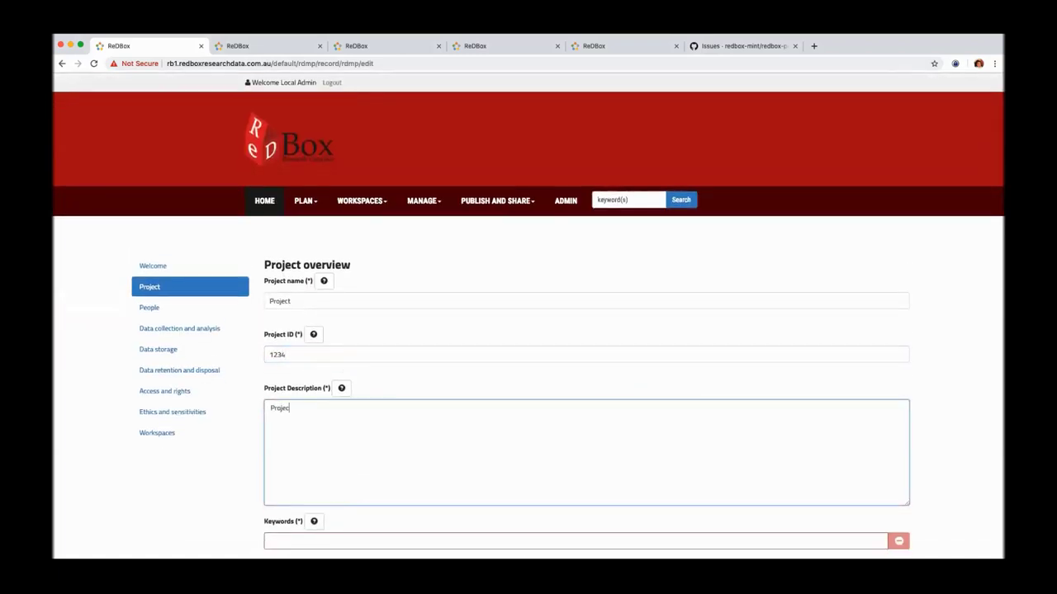
text(t description)
scroll(335, 438, down, 1)
click(304, 475)
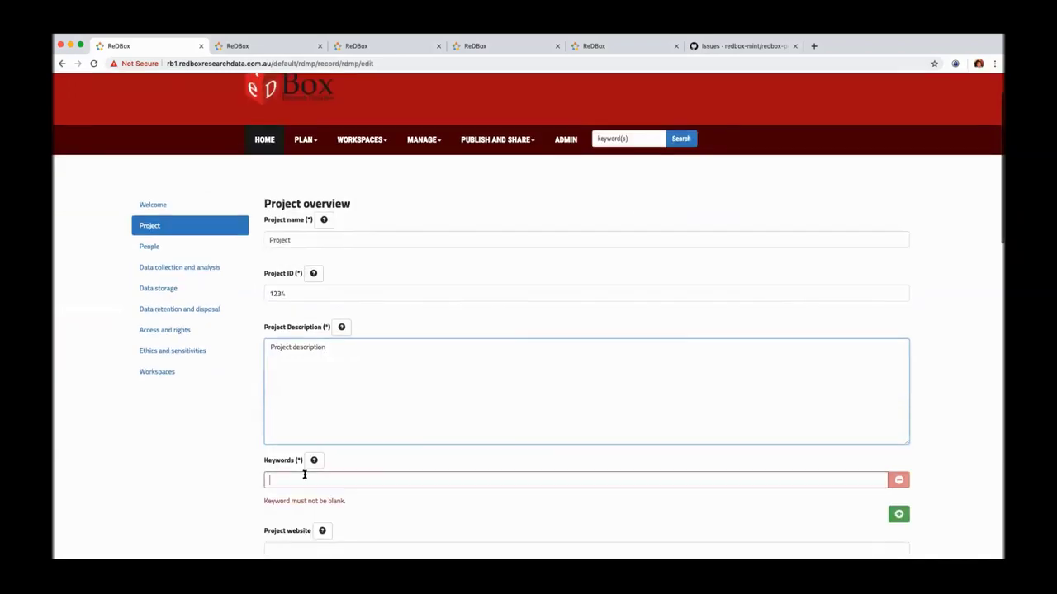
text(keywords)
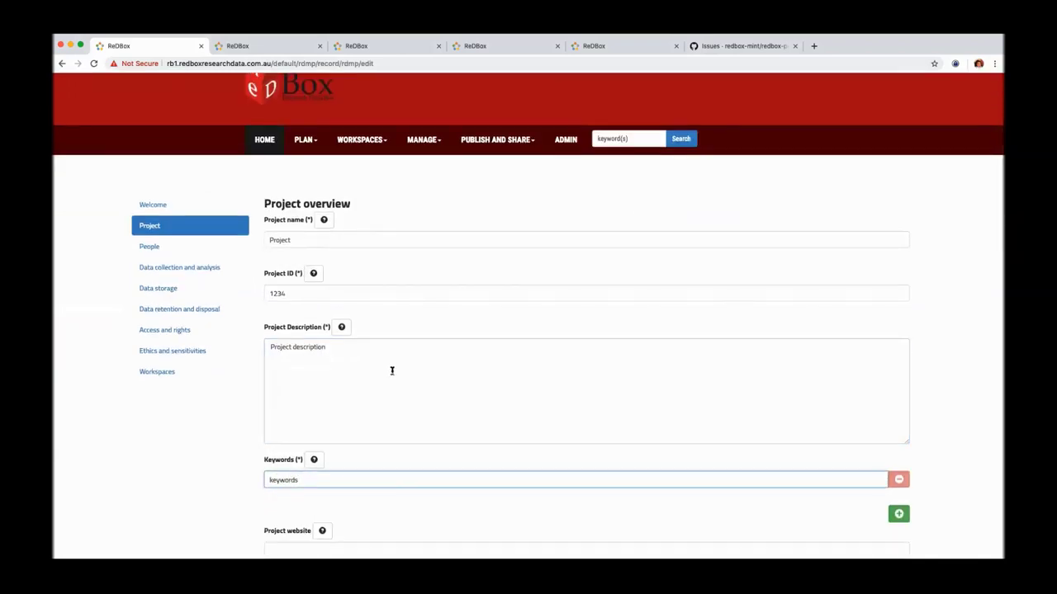
Step: Tag the plan with FoR code 0402 - GEOCHEMISTRY under 04 - EARTH SCIENCES
scroll(392, 370, down, 5)
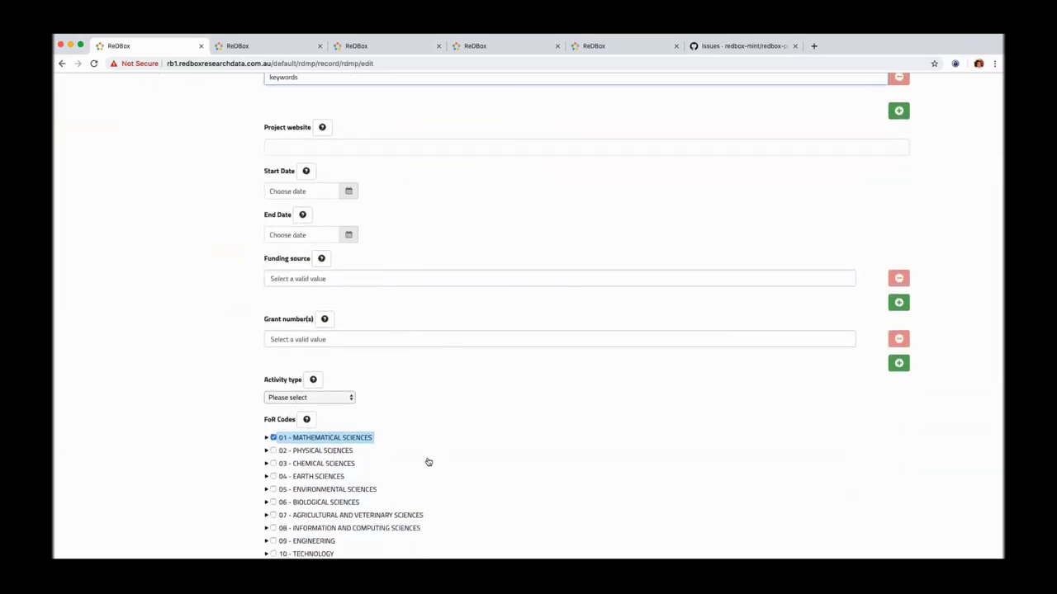
click(266, 477)
scroll(288, 487, down, 1)
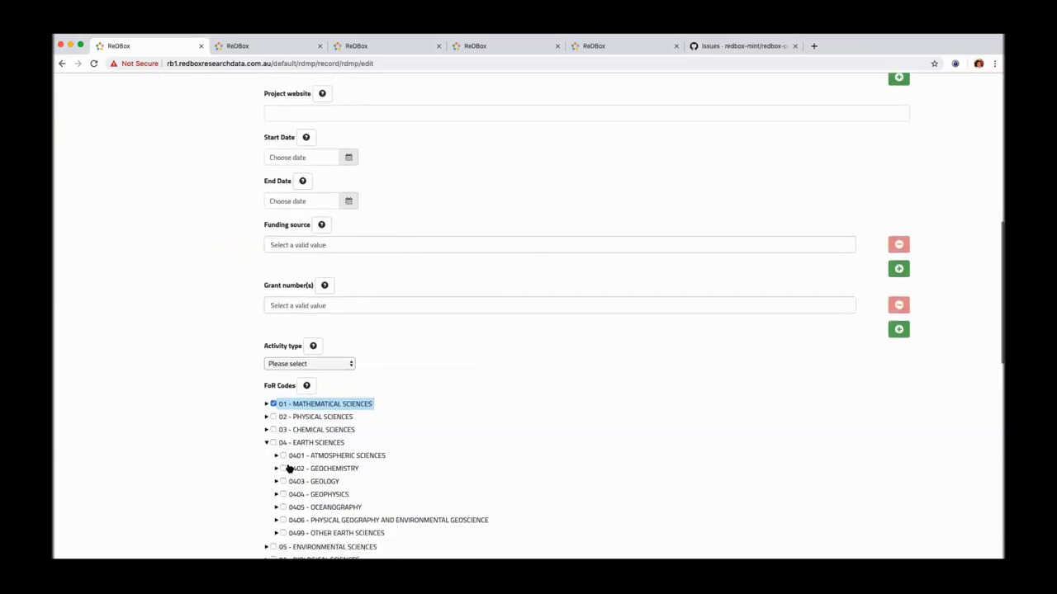
click(283, 468)
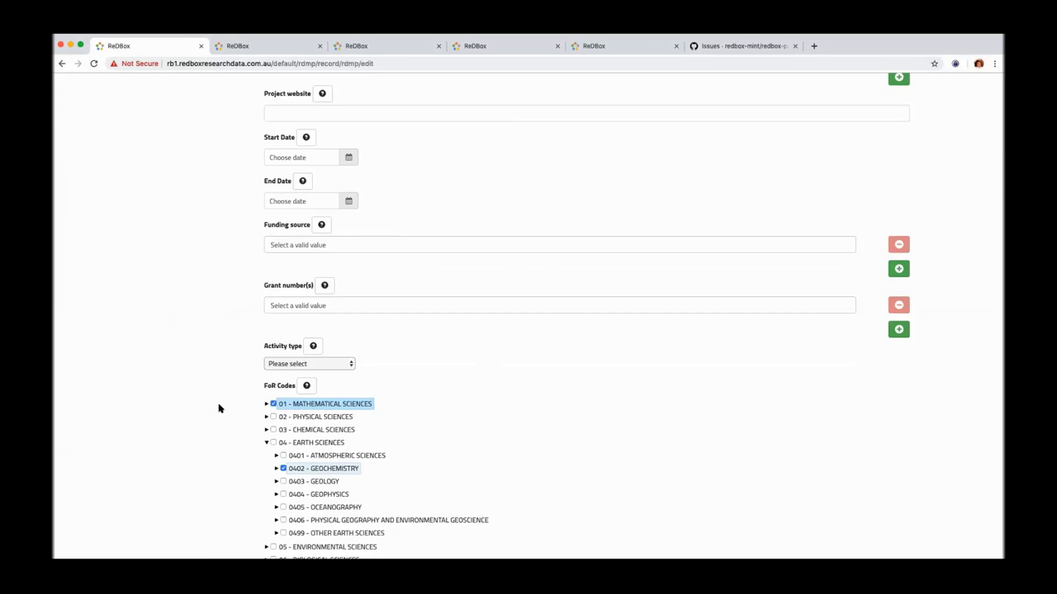
scroll(351, 312, down, 15)
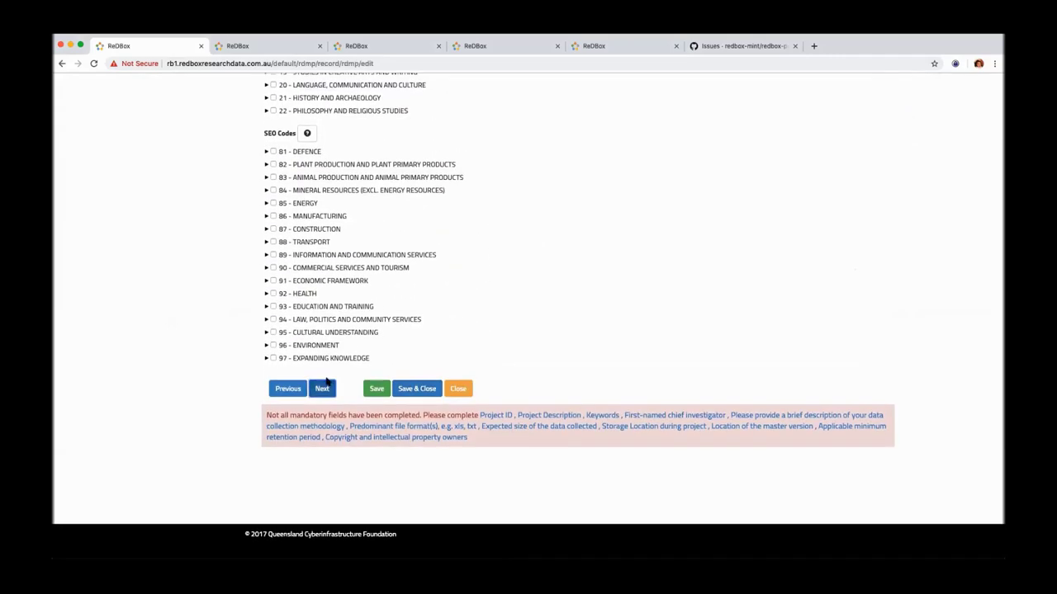
click(323, 386)
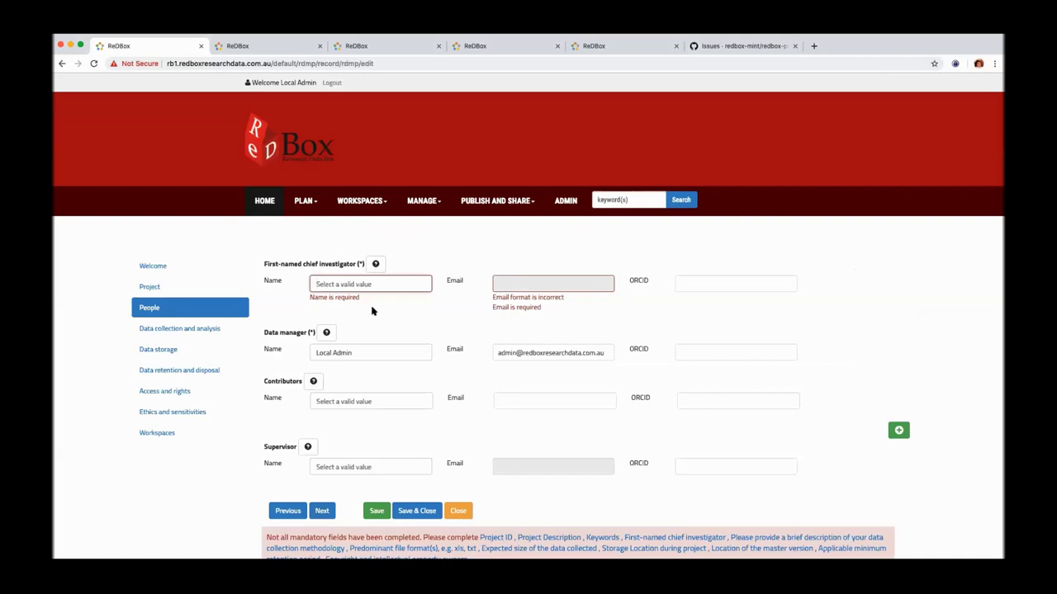
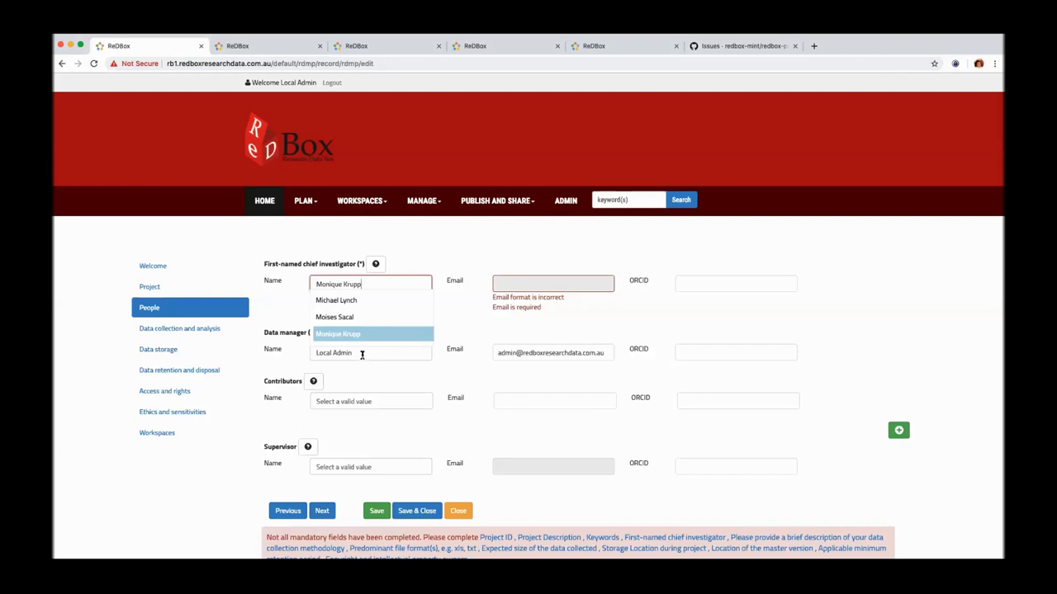
Step: Type 'M' as chief investigator name and pick the suggested person, auto-filling their email
click(370, 304)
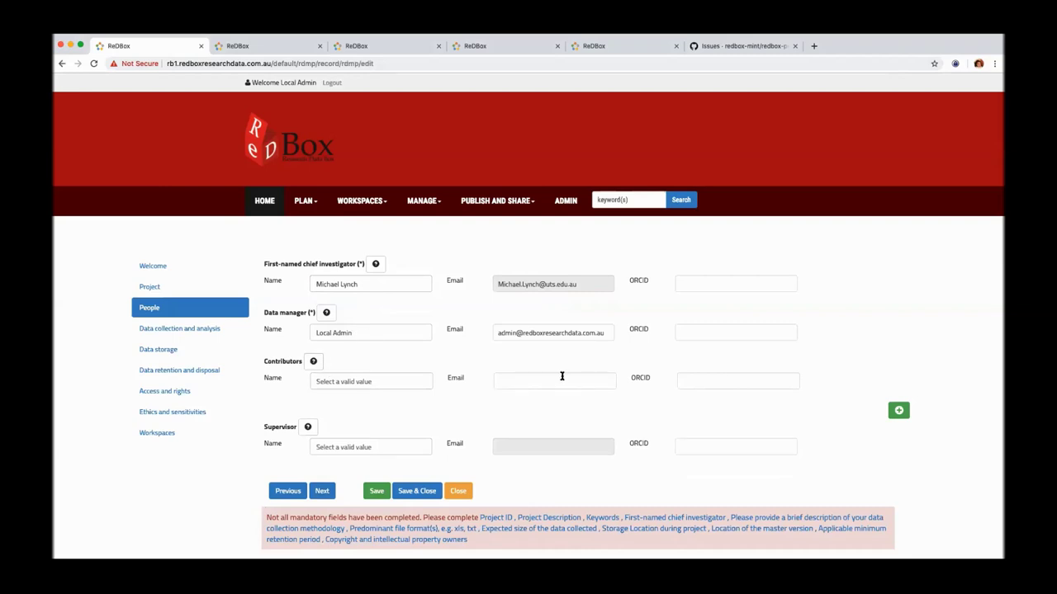
scroll(440, 384, down, 2)
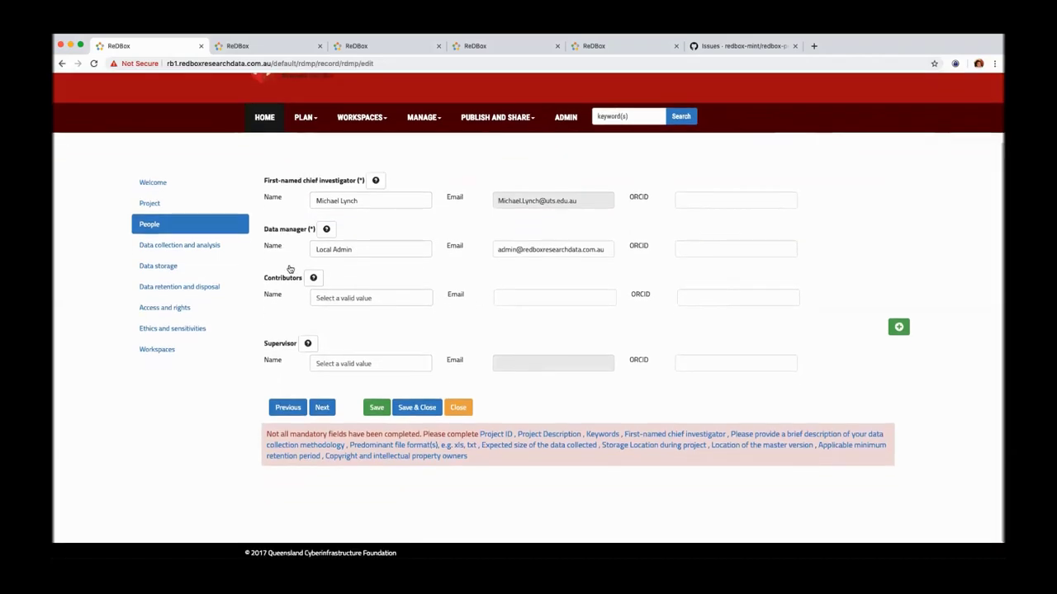
Step: Describe data collection as 'Data collection' with file format 'txt'
click(231, 247)
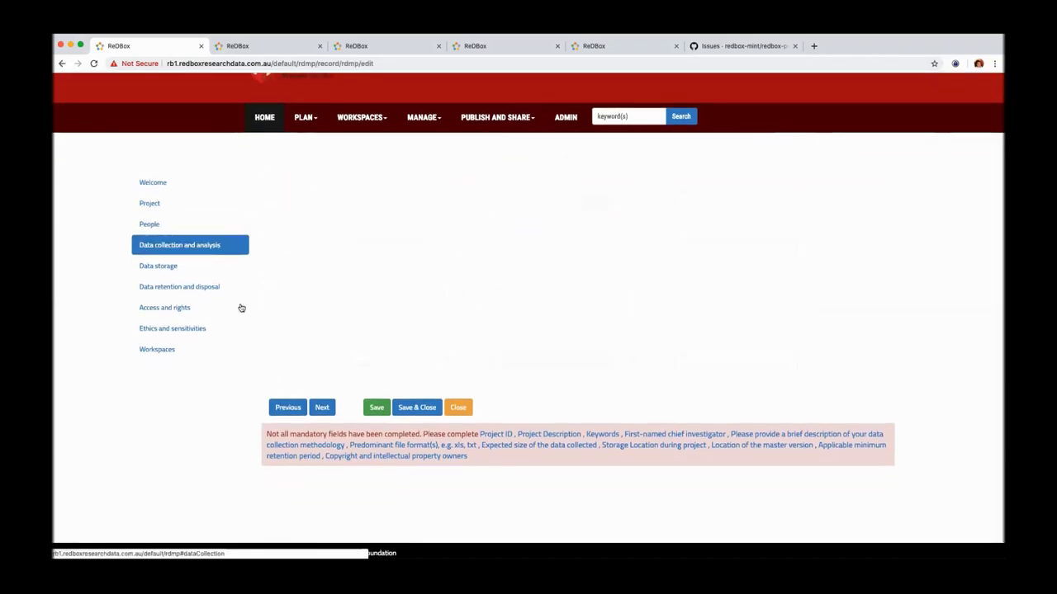
click(399, 238)
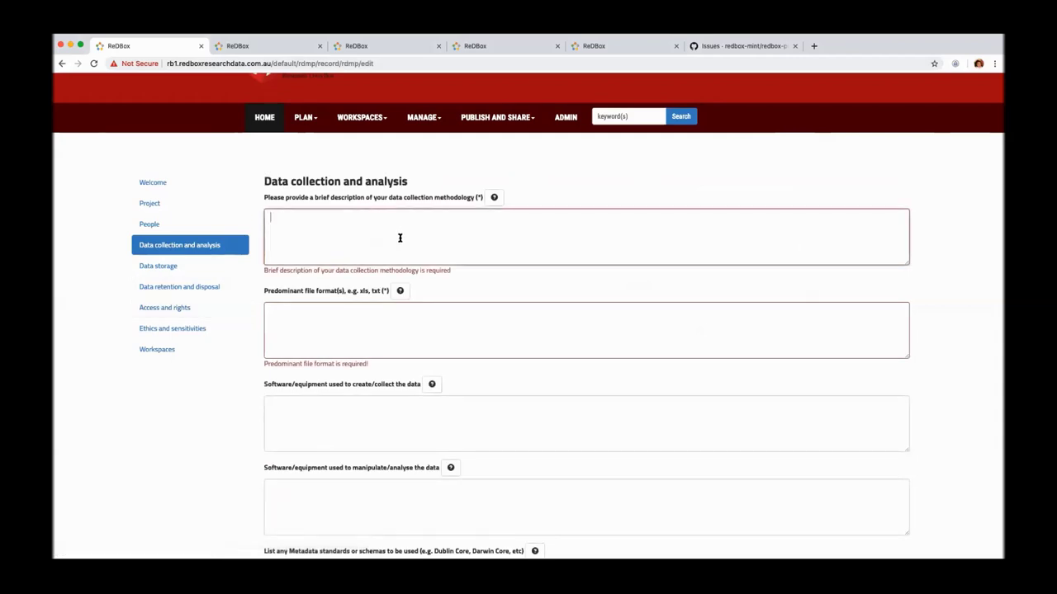
text(Data co)
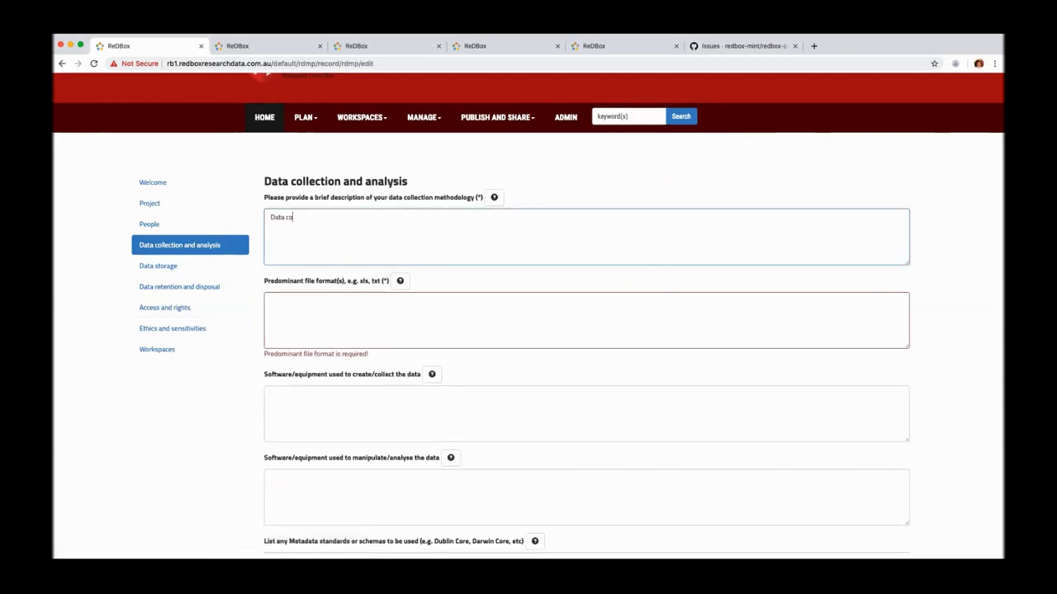
text(llection)
key(Tab)
key(Tab)
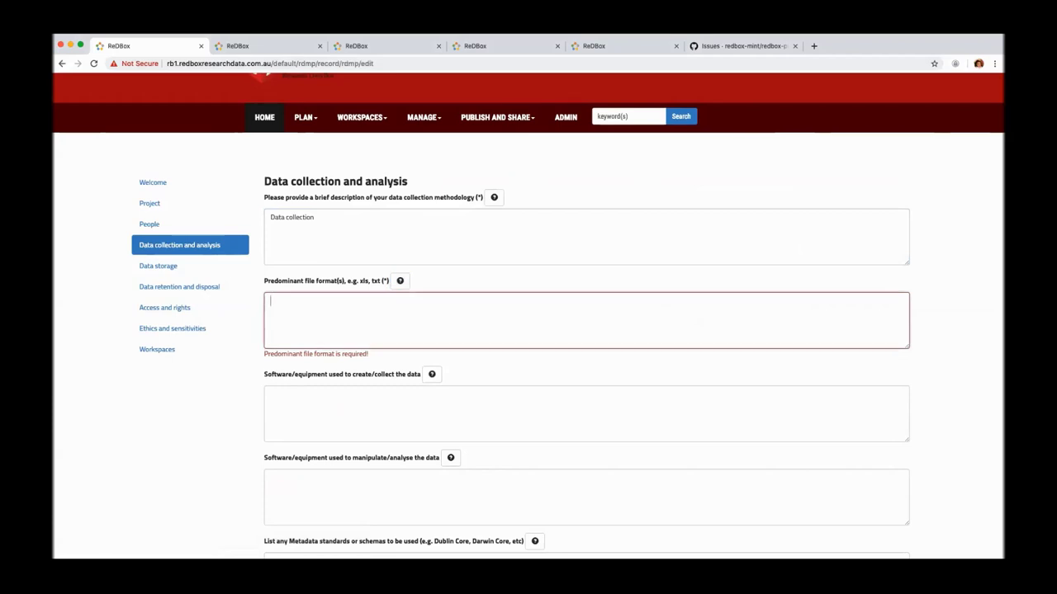
text(txt)
key(Tab)
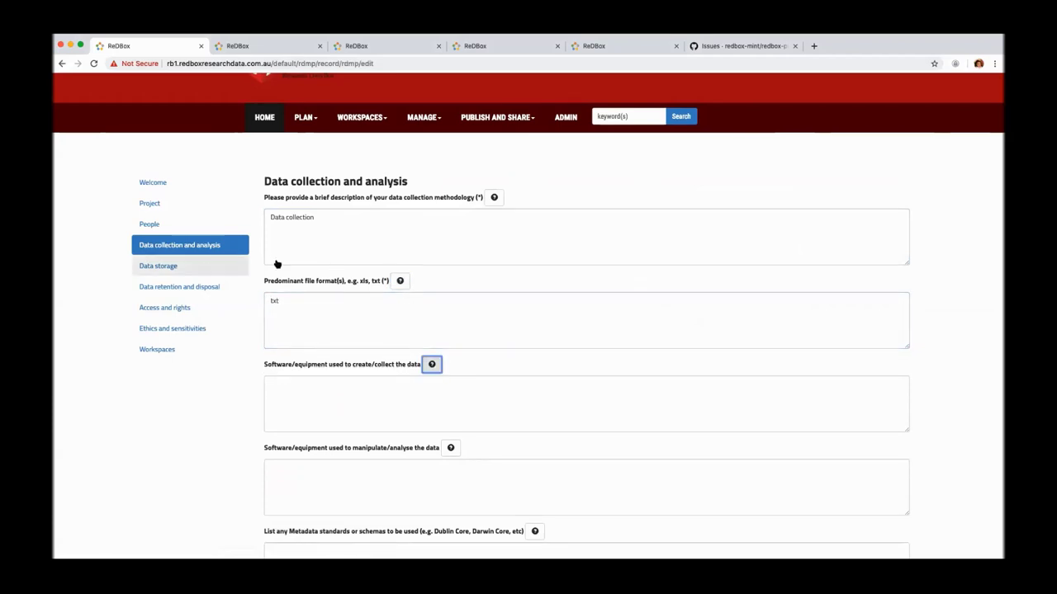
Step: Set expected data size 100GB - 2TB, with storage and master version on personal equipment
click(206, 269)
click(292, 214)
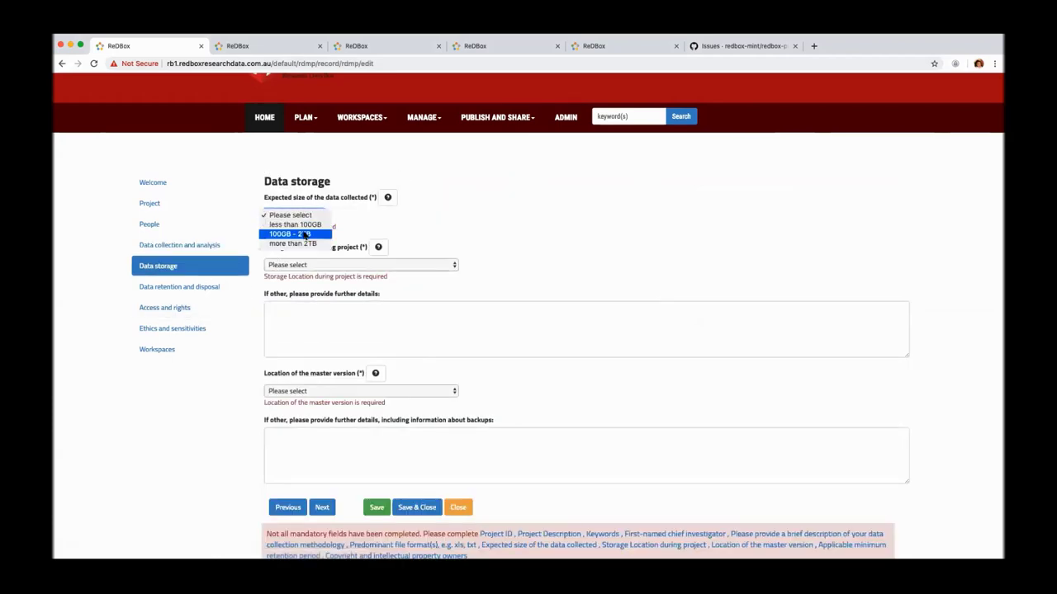
click(302, 235)
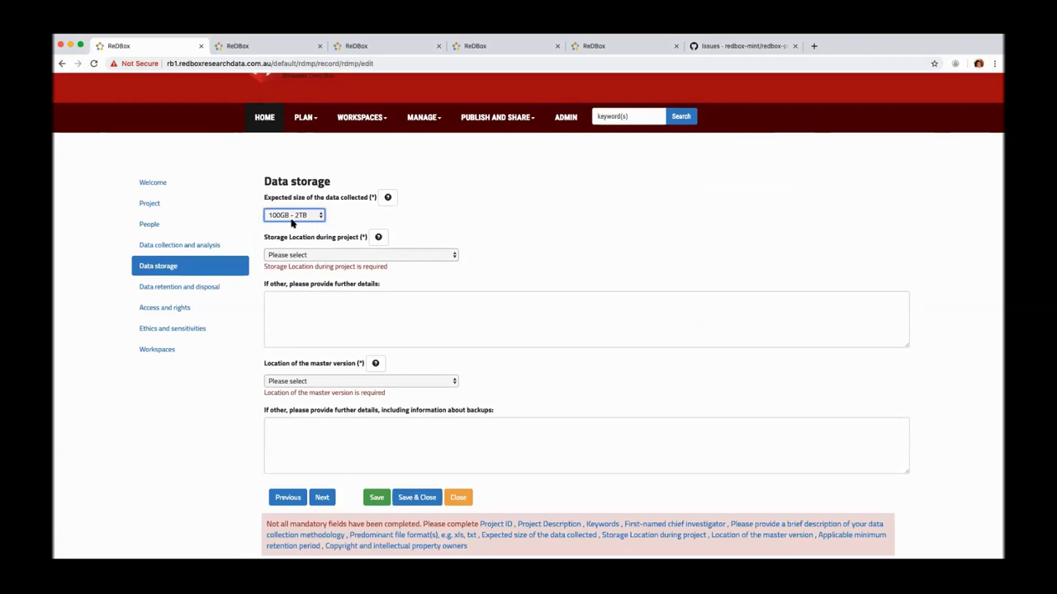
click(297, 254)
click(275, 264)
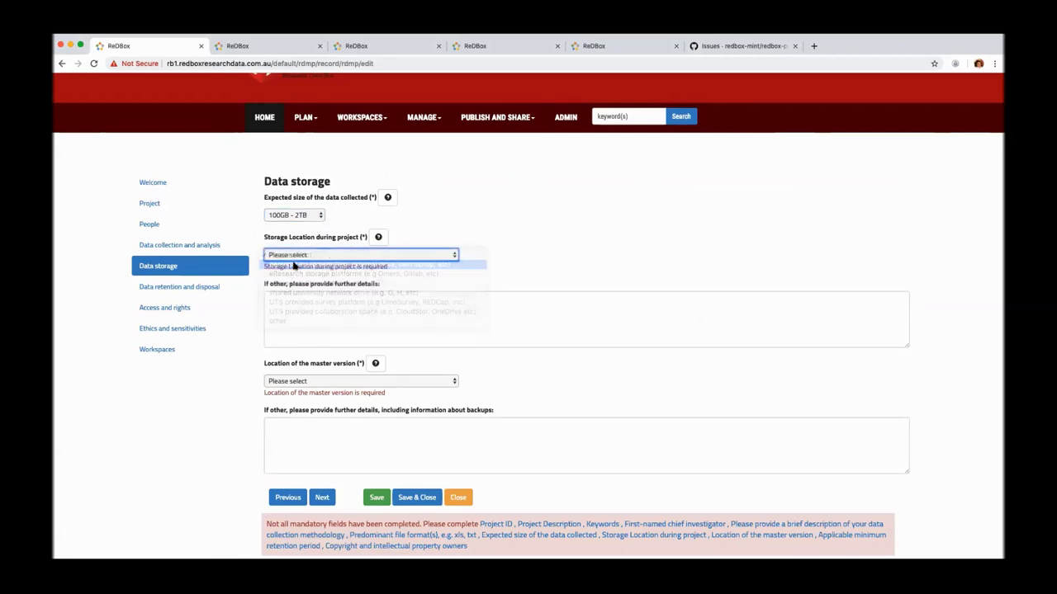
scroll(281, 265, down, 2)
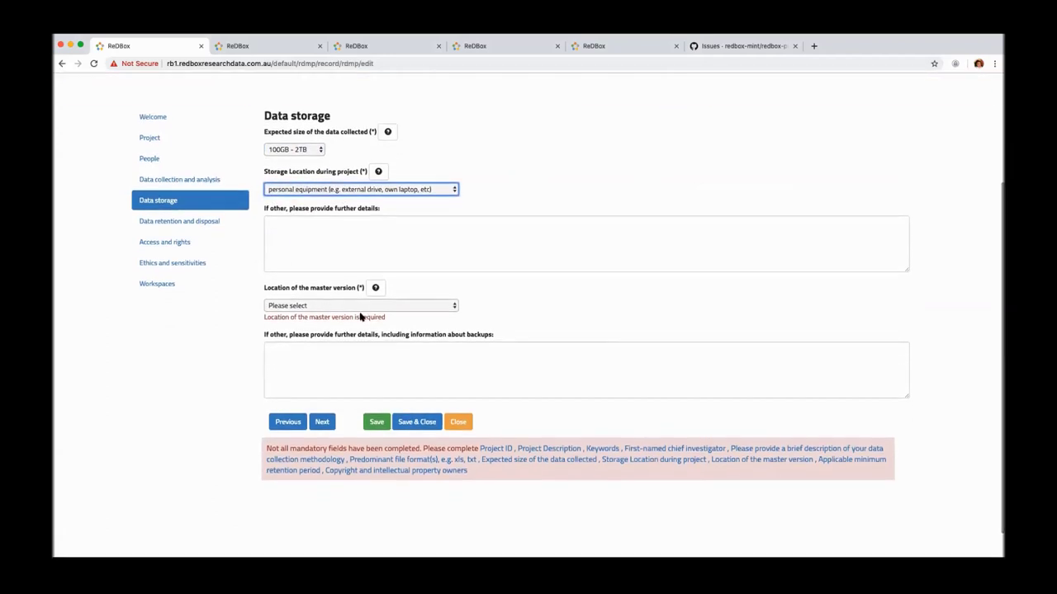
click(355, 307)
click(353, 315)
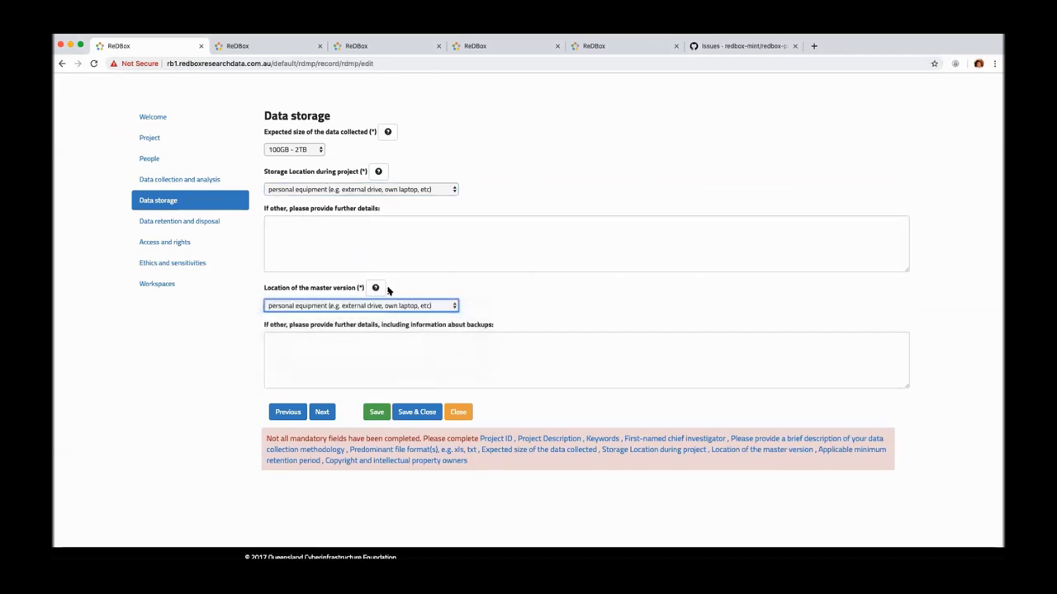
click(376, 289)
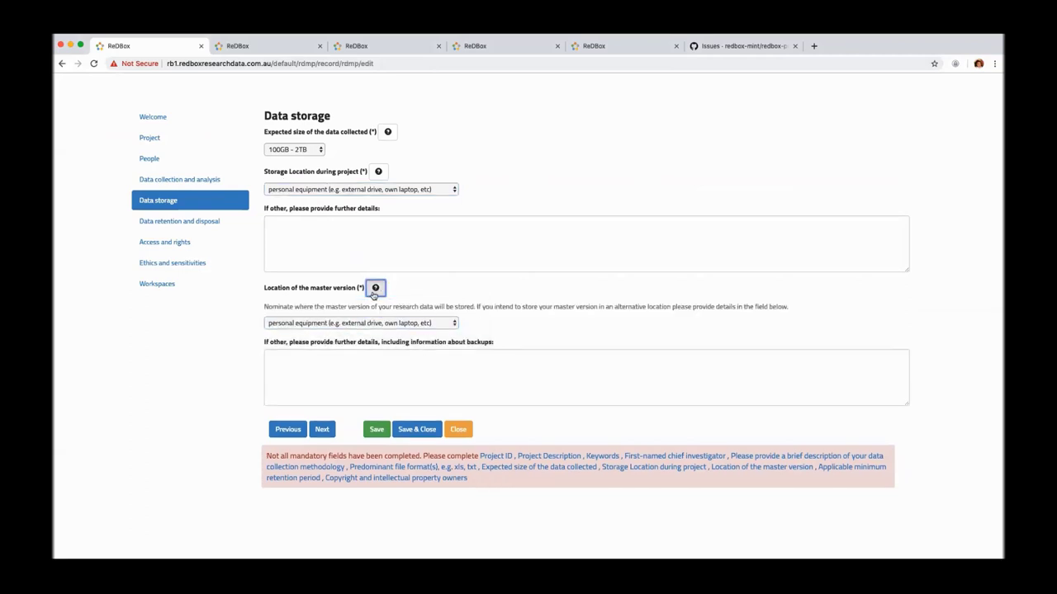
click(374, 287)
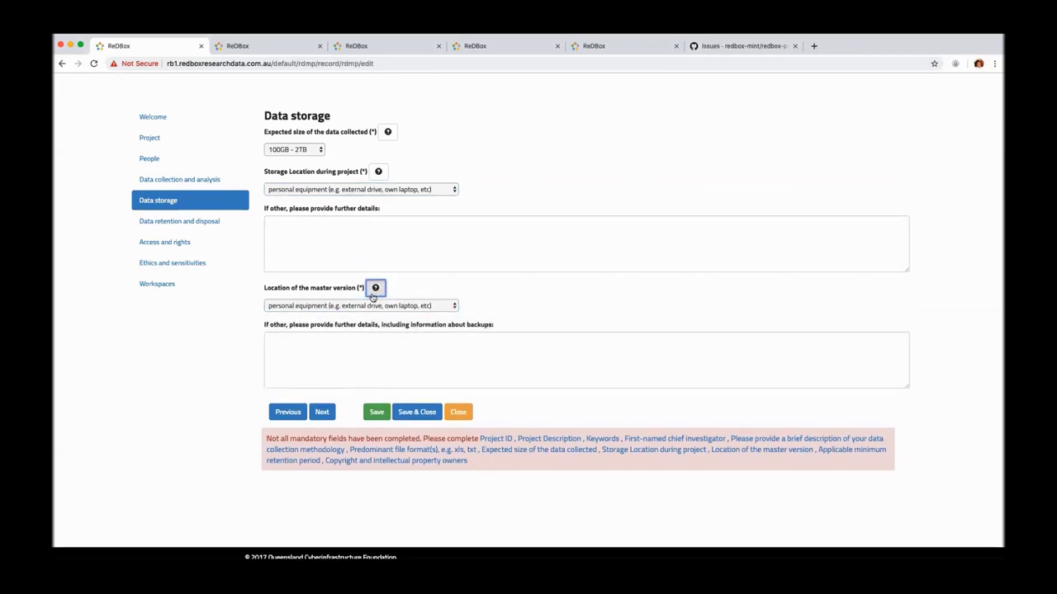
Step: Set the retention period to 1 year and make My University the copyright owner
click(182, 222)
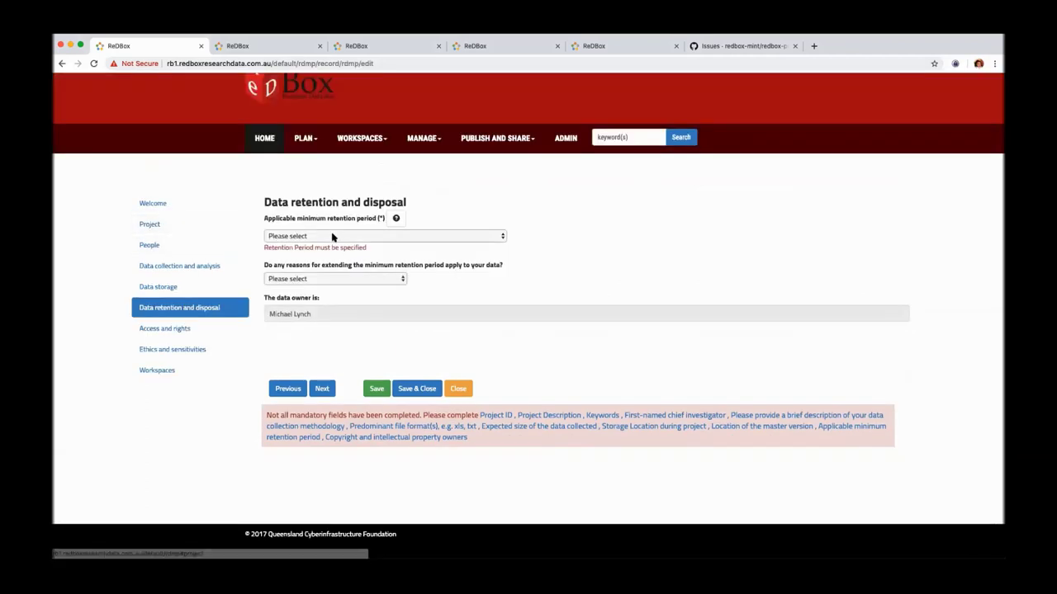
click(333, 237)
click(332, 244)
click(174, 329)
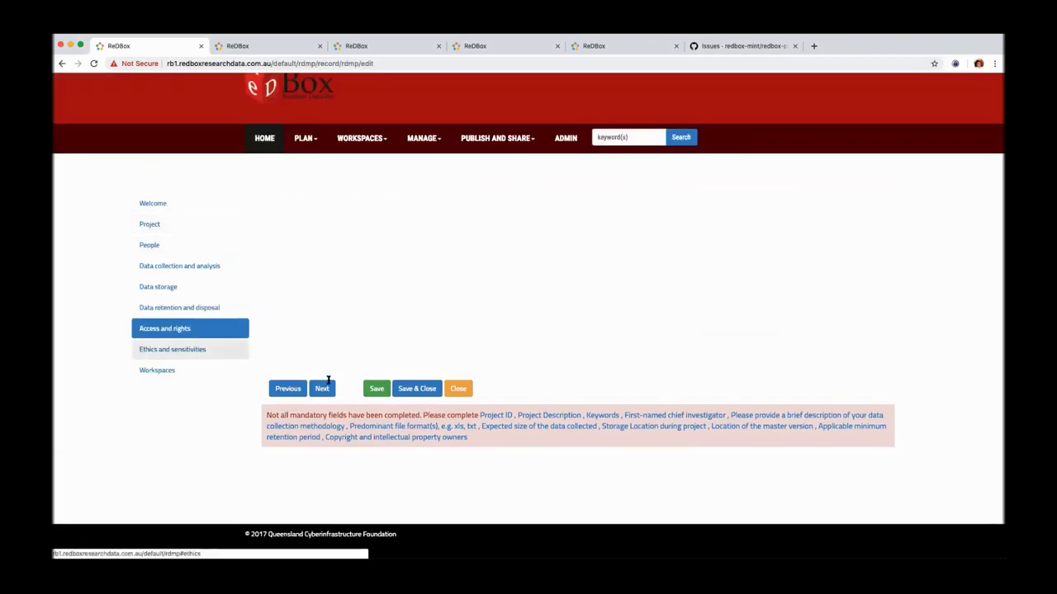
click(334, 149)
click(334, 160)
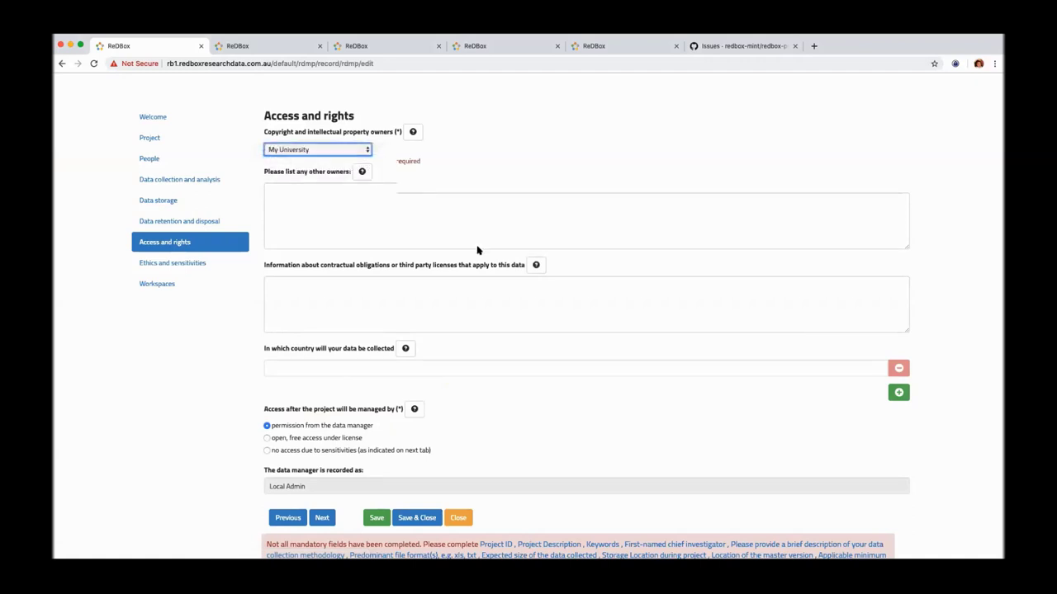
Step: Save the plan and review the Access and rights section
scroll(455, 250, down, 3)
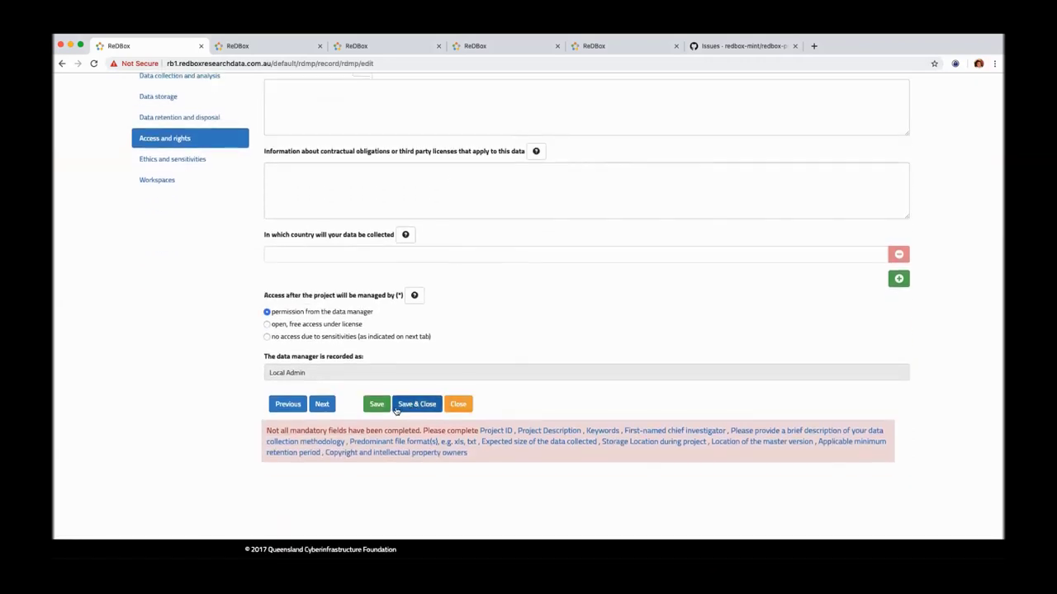
click(380, 405)
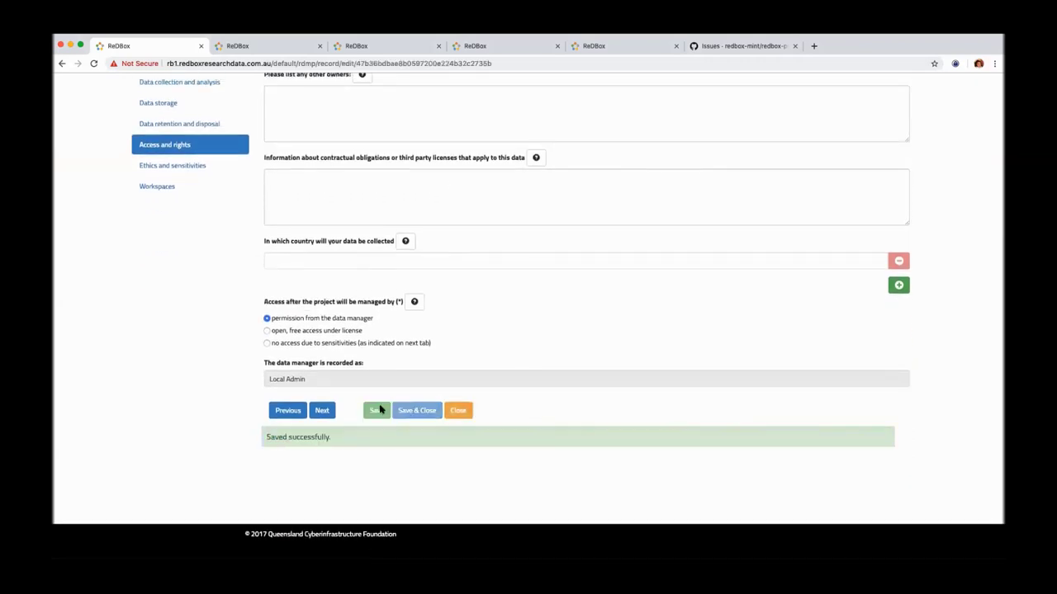
scroll(448, 225, up, 6)
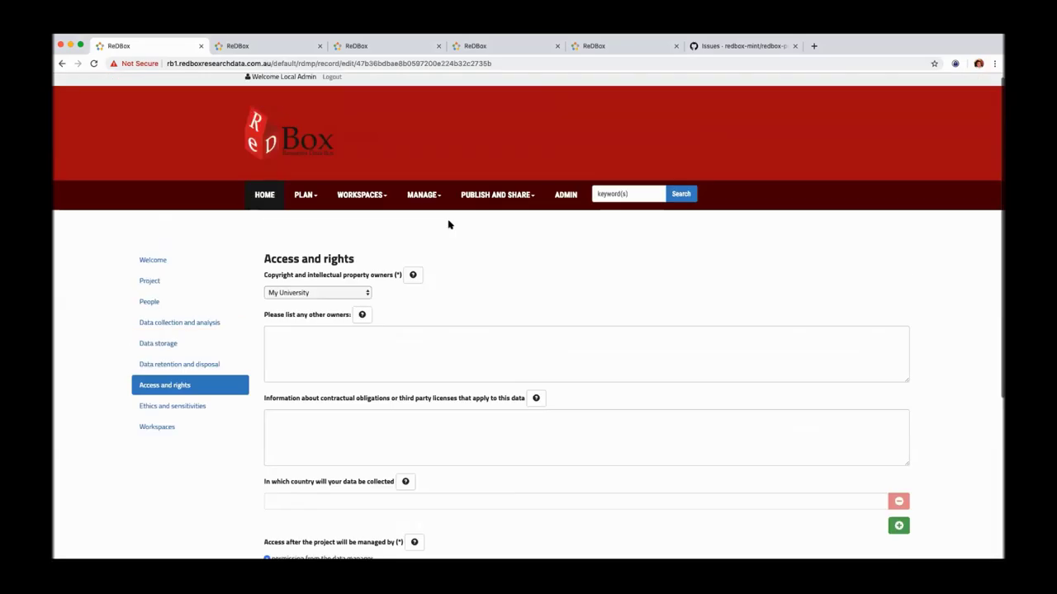
scroll(448, 223, down, 5)
scroll(448, 223, up, 2)
scroll(449, 222, down, 1)
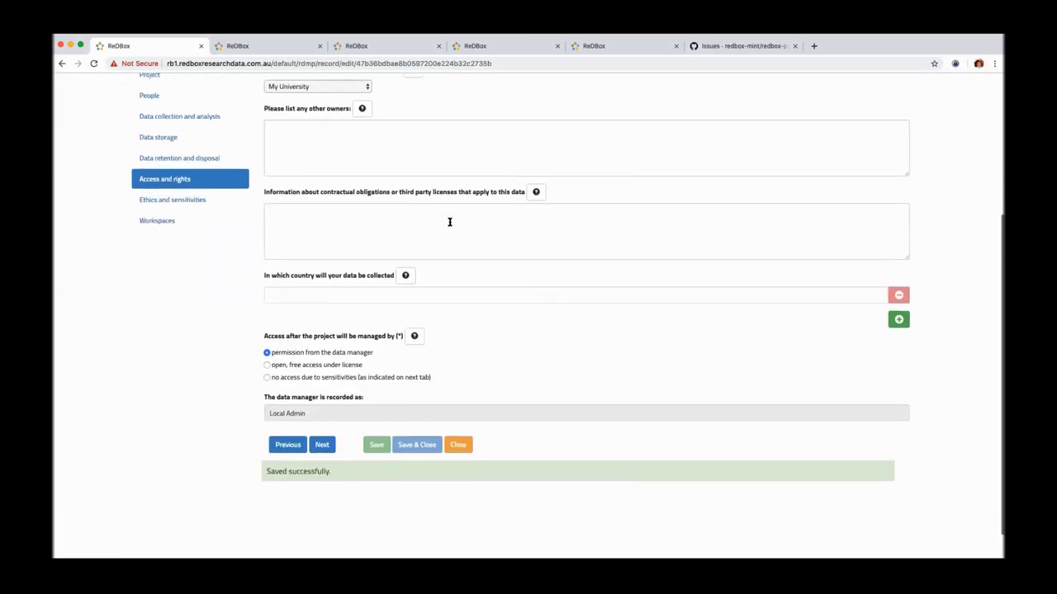
scroll(449, 221, up, 5)
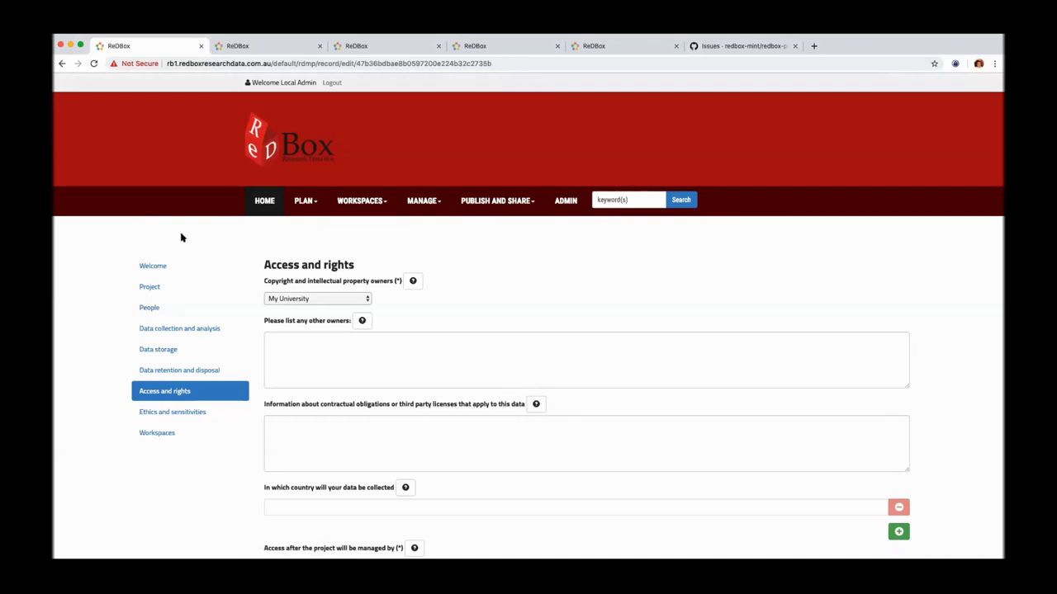
Step: Open PLAN > VIEW & UPDATE RDMP and reload until My Plans lists 'Project'
click(312, 205)
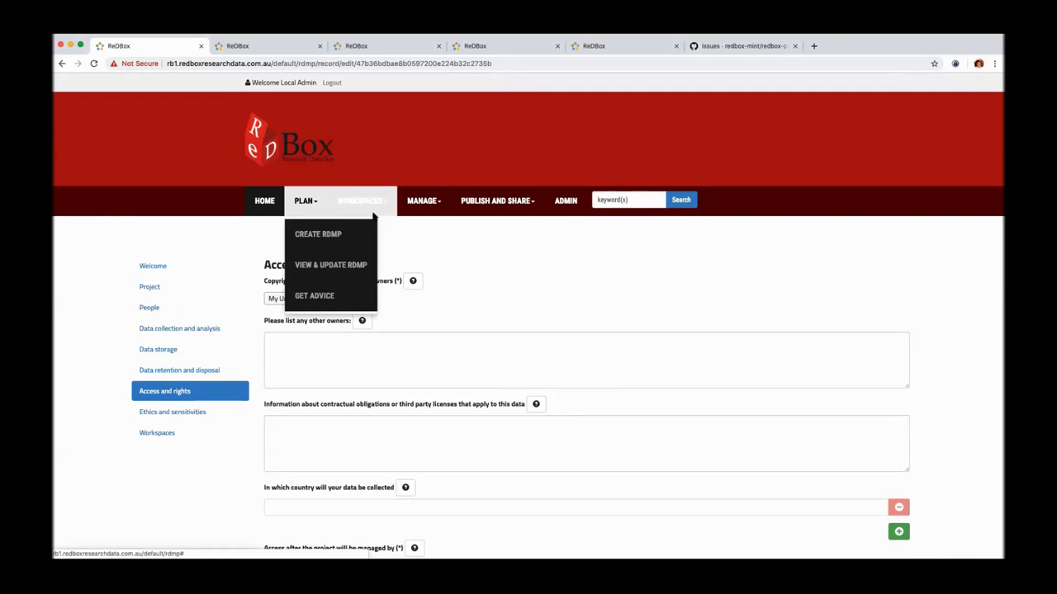
click(349, 264)
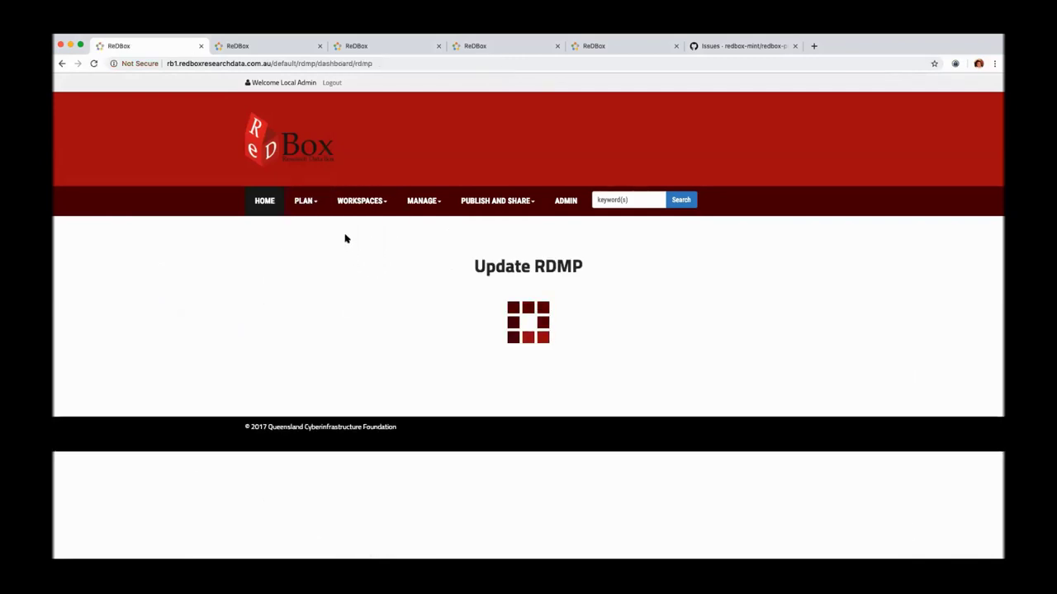
click(277, 46)
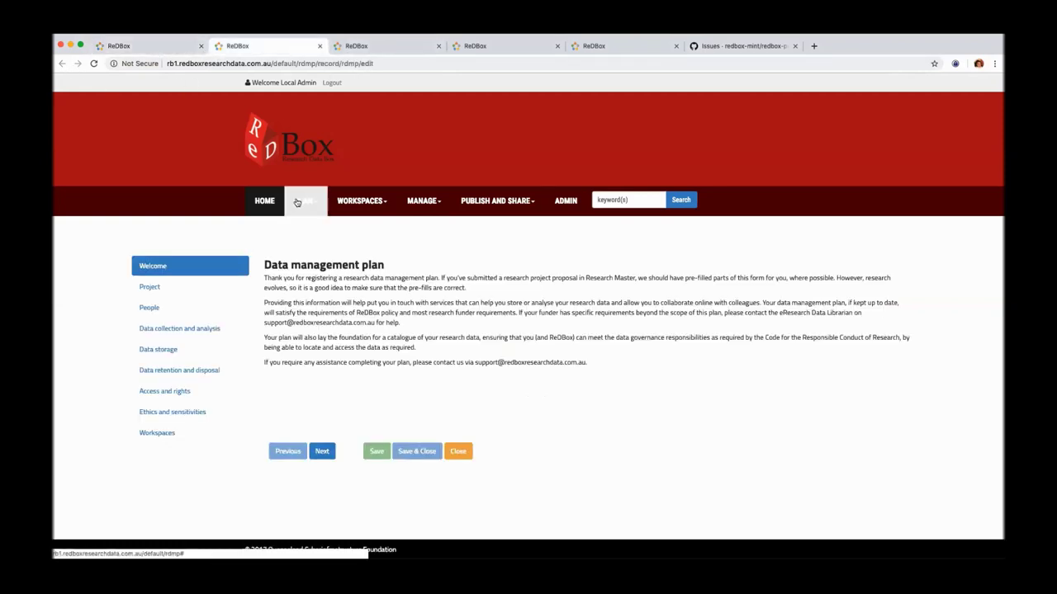
click(153, 46)
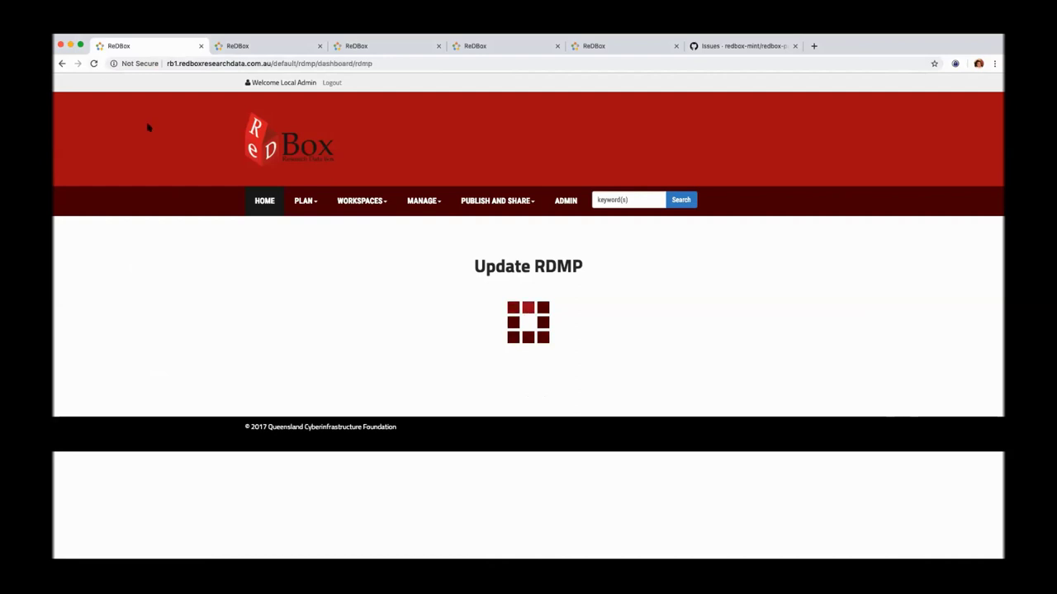
click(95, 64)
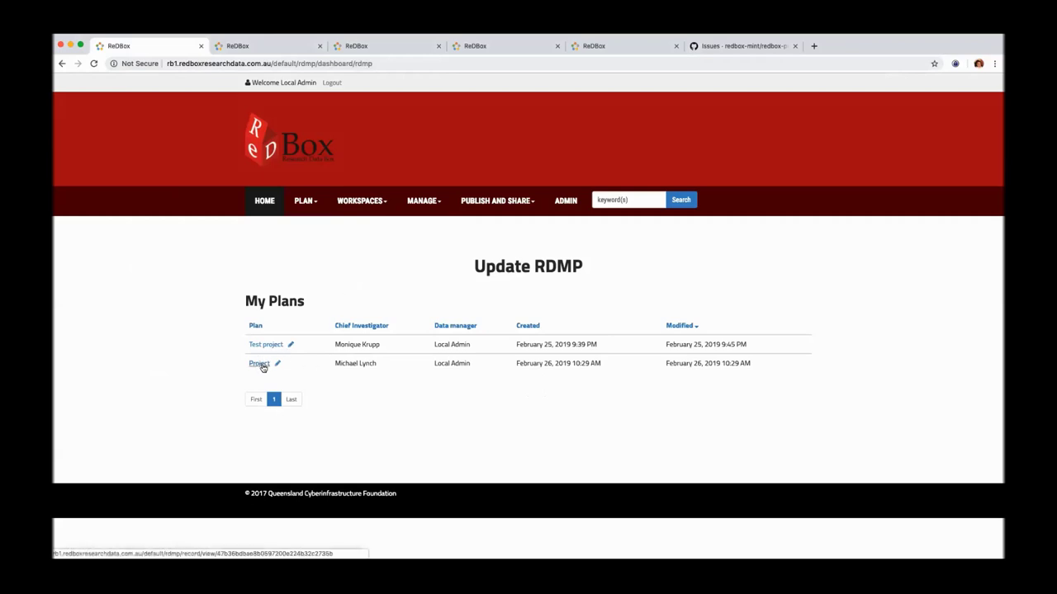
Step: Open the saved Project plan record, review its details, and reopen it for editing
click(260, 364)
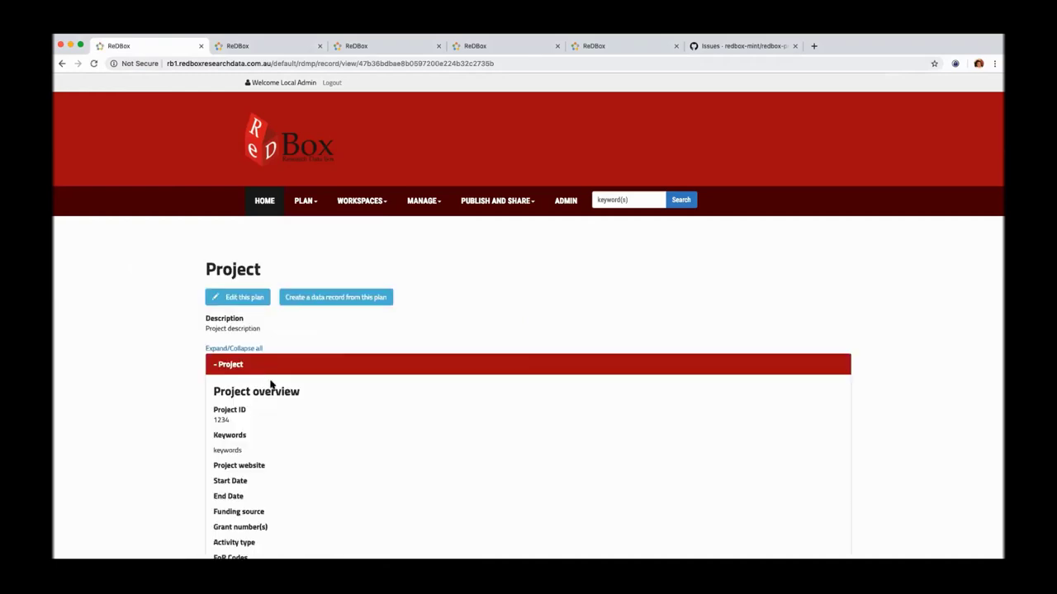
scroll(270, 384, down, 5)
scroll(270, 384, down, 10)
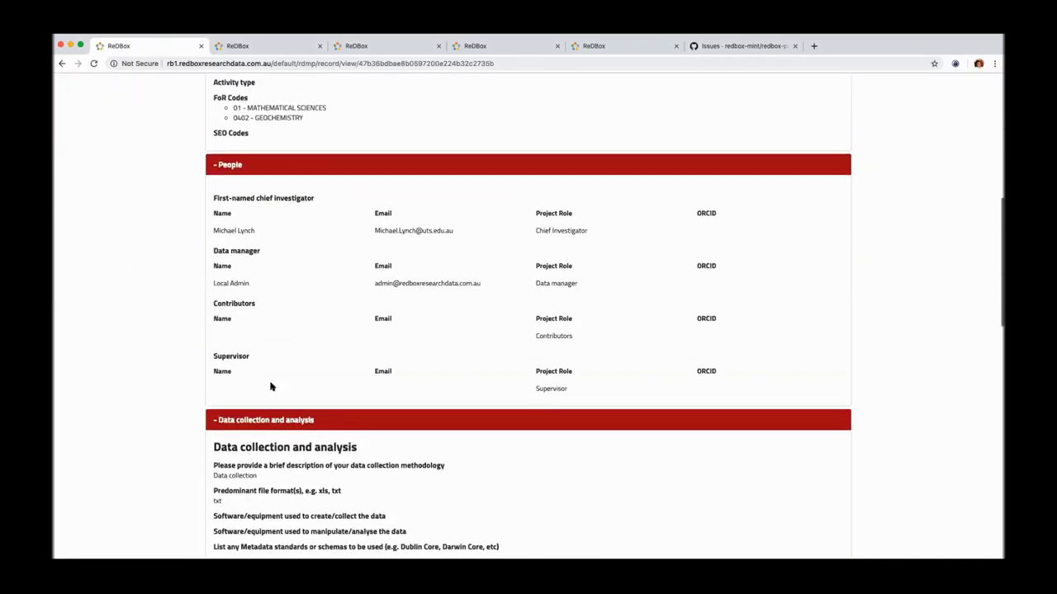
scroll(270, 384, down, 10)
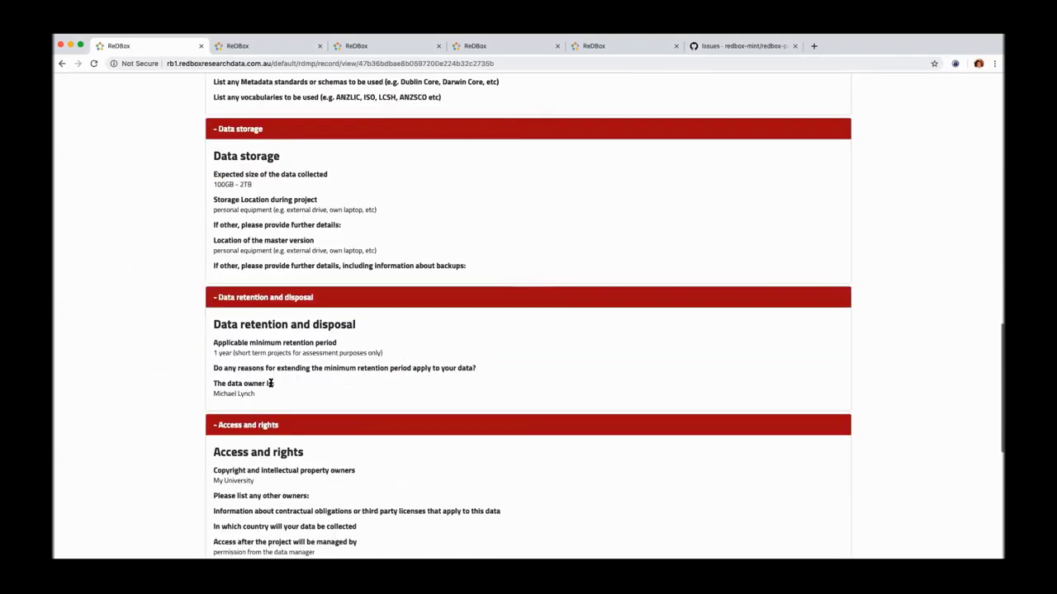
scroll(270, 384, up, 20)
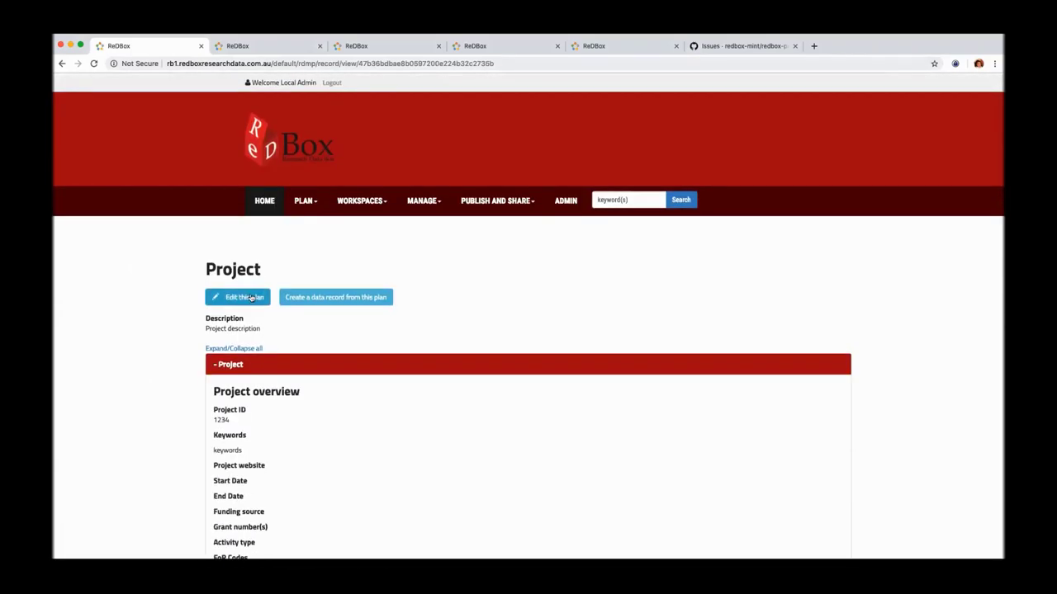
click(242, 299)
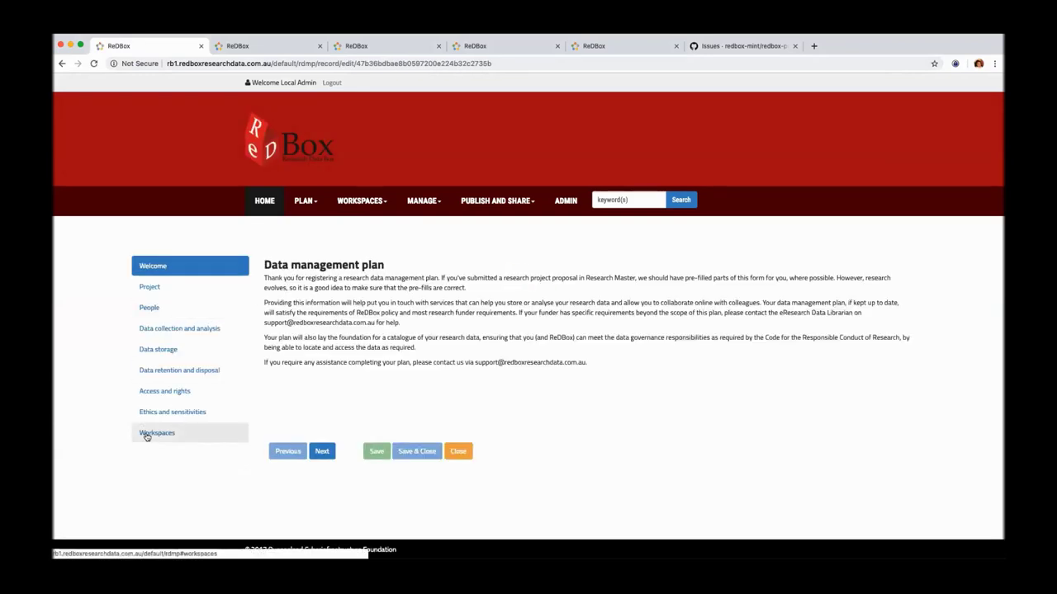
click(146, 435)
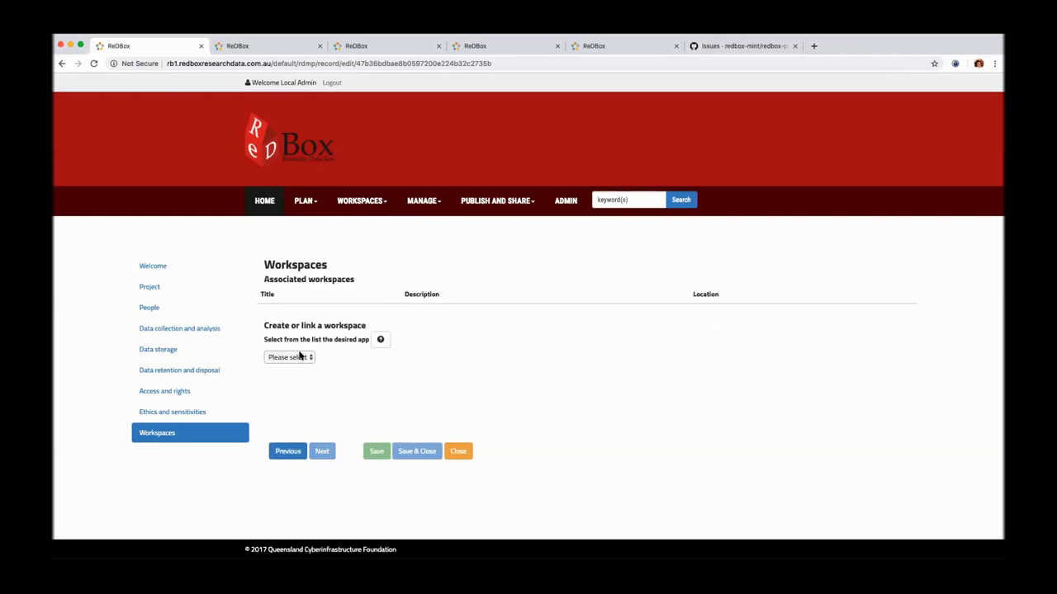
Step: Select GitLab in the 'Select from the list the desired app' dropdown
click(294, 357)
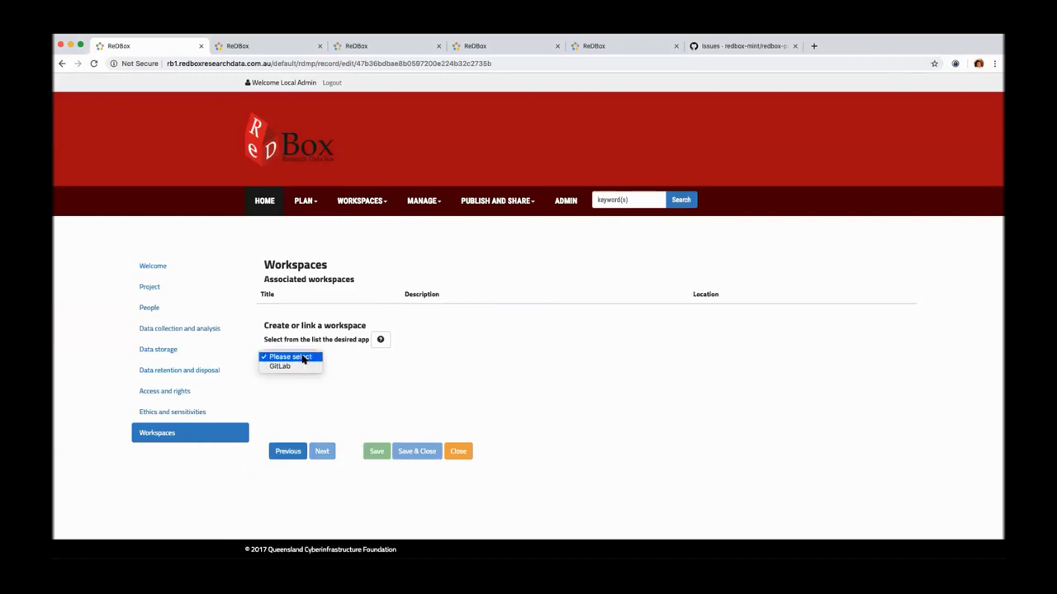
click(297, 357)
click(300, 359)
click(298, 367)
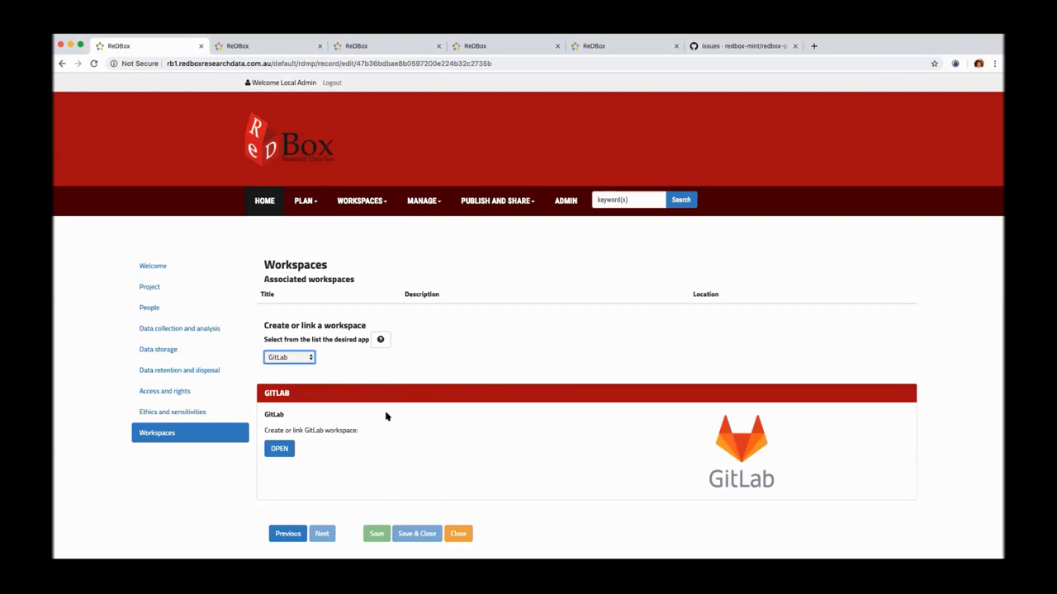
Step: Start creating or linking a GitLab workspace to reach the GitLab login page
click(280, 449)
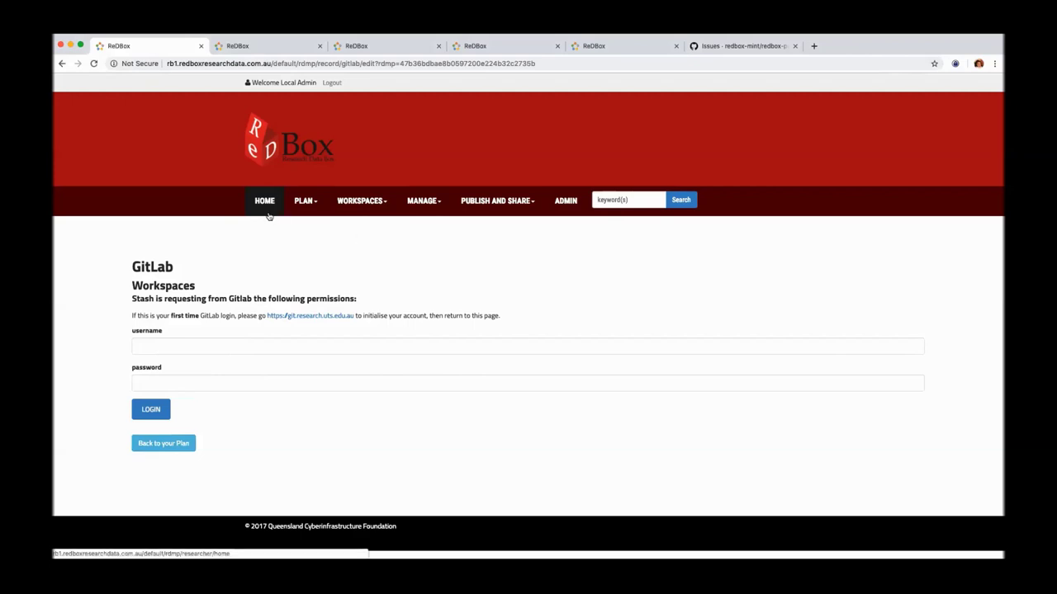
Step: Go back from the GitLab login to the plan, then to the ReDBox HOME page
click(176, 446)
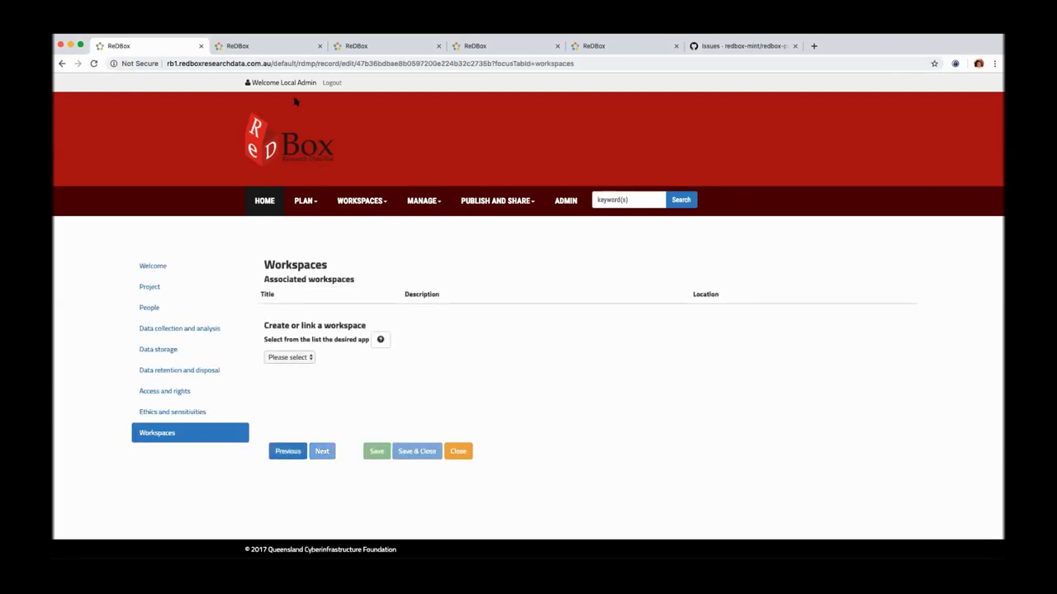
click(263, 201)
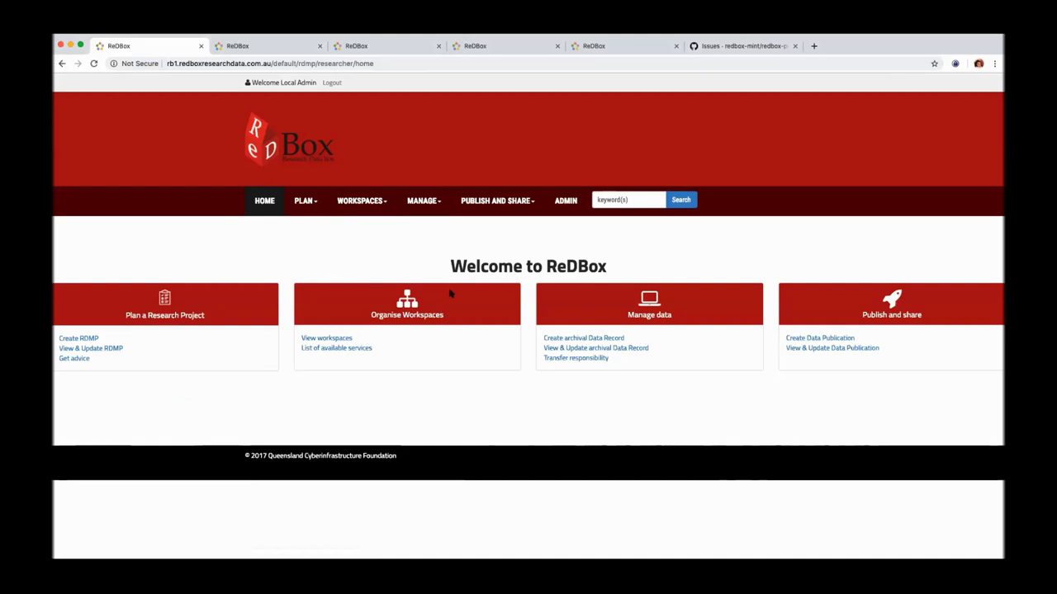
Step: Create a new archival data record from Manage data and go to its RDMP name search
click(608, 339)
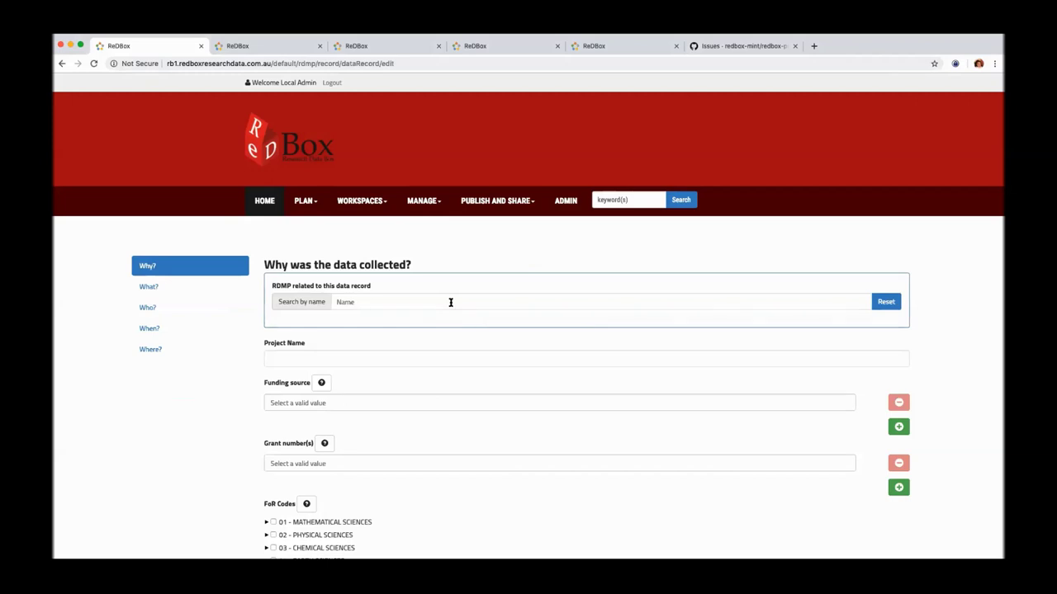
click(450, 302)
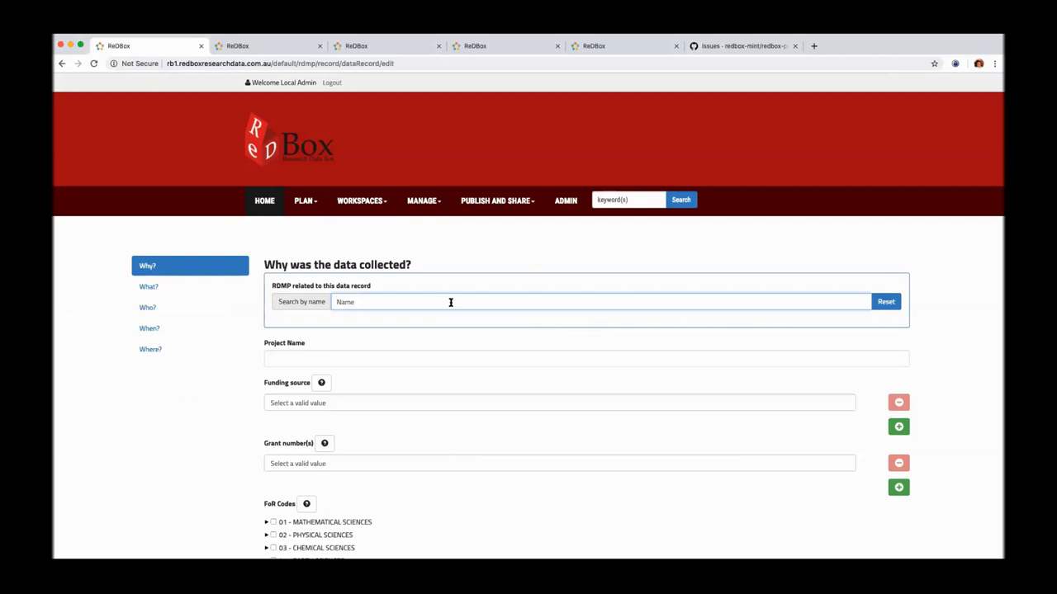
Step: Search 'T' and pick the 'Test project' RDMP so Project Name reads Test project
text(Te)
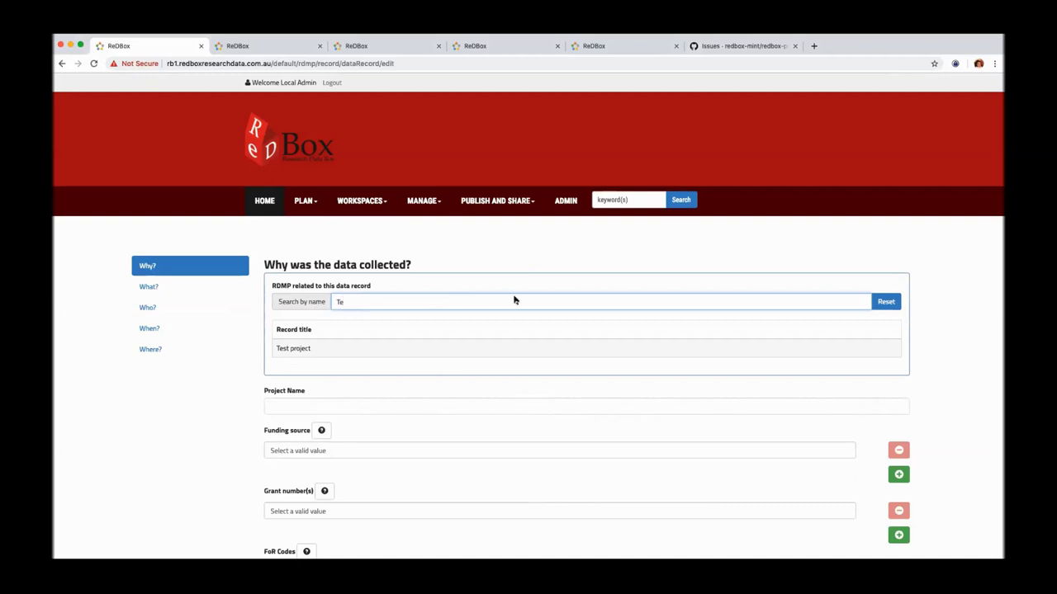
click(302, 348)
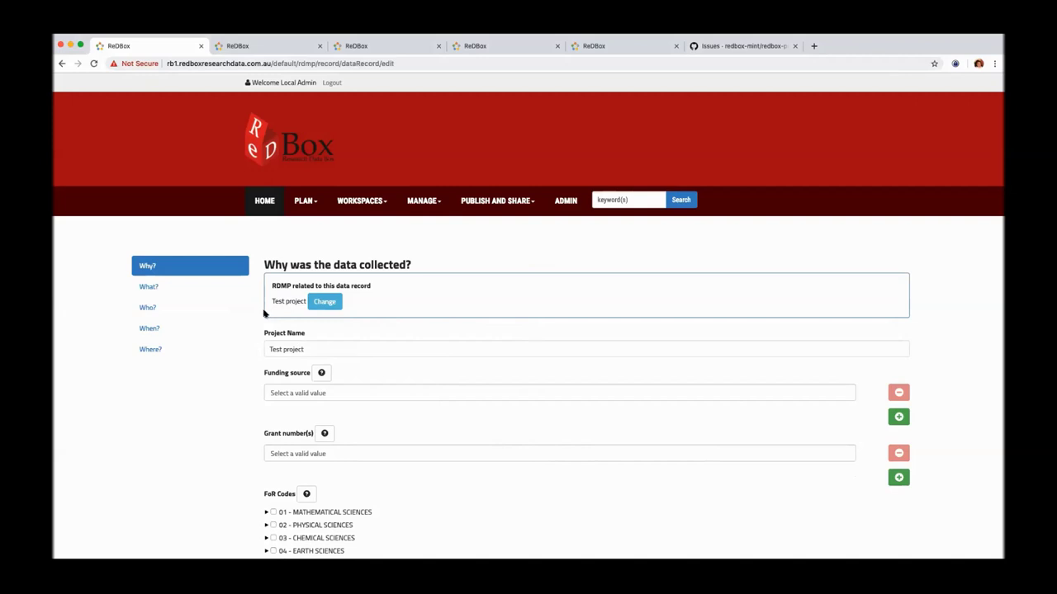
scroll(263, 311, down, 2)
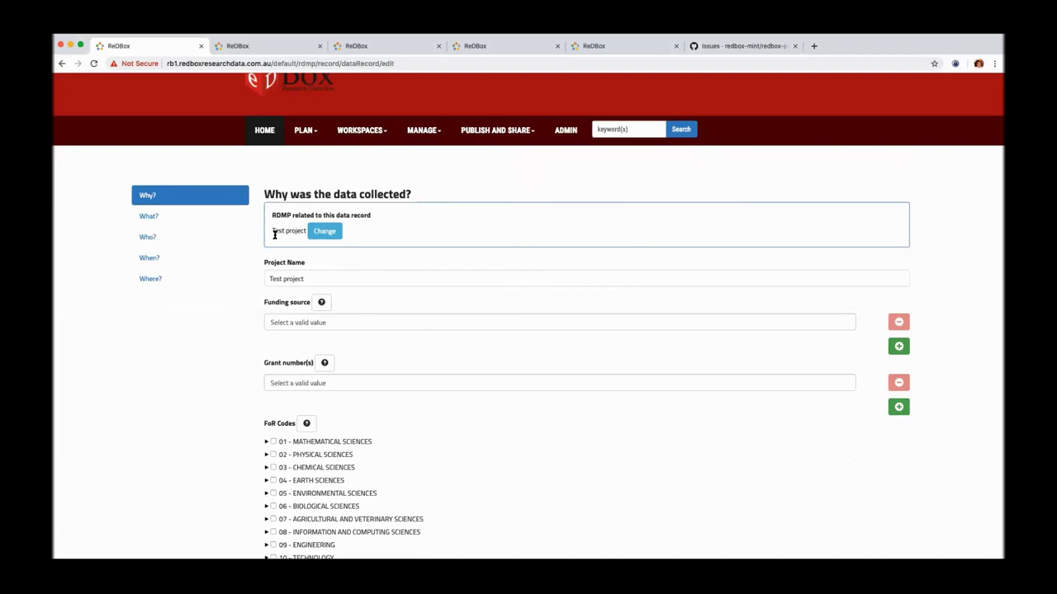
scroll(255, 252, down, 1)
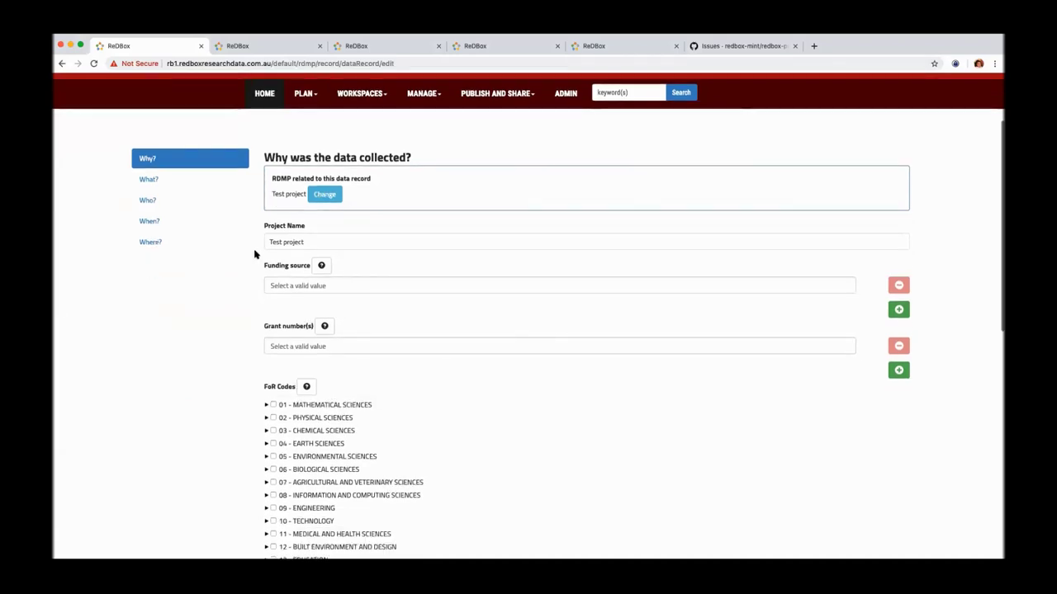
scroll(463, 395, down, 10)
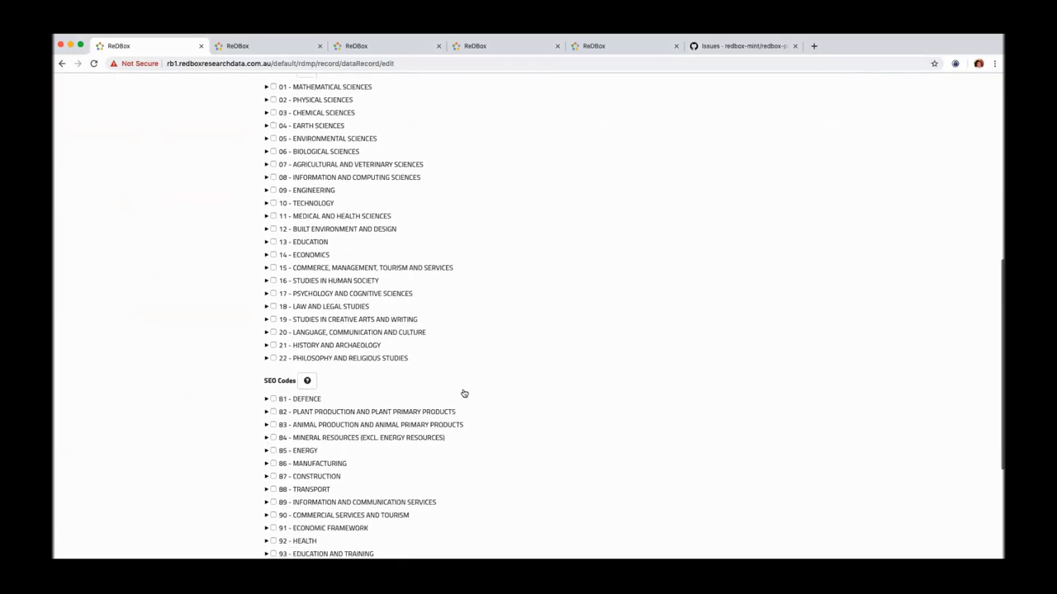
scroll(463, 395, up, 15)
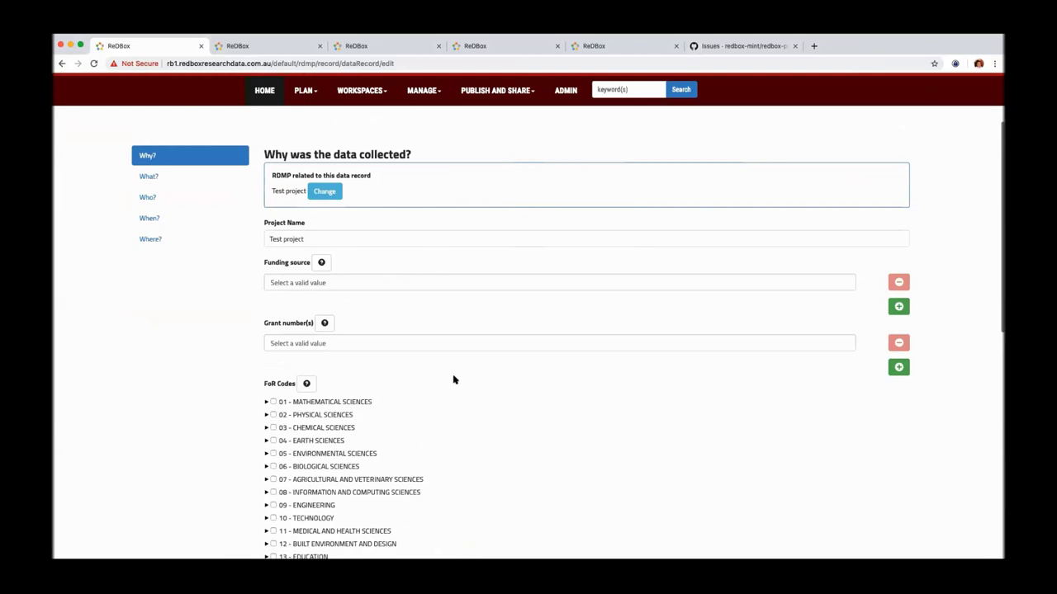
Step: In What?, enter title 'A data record', description 'Description', and data type Catalogue or Index
click(169, 176)
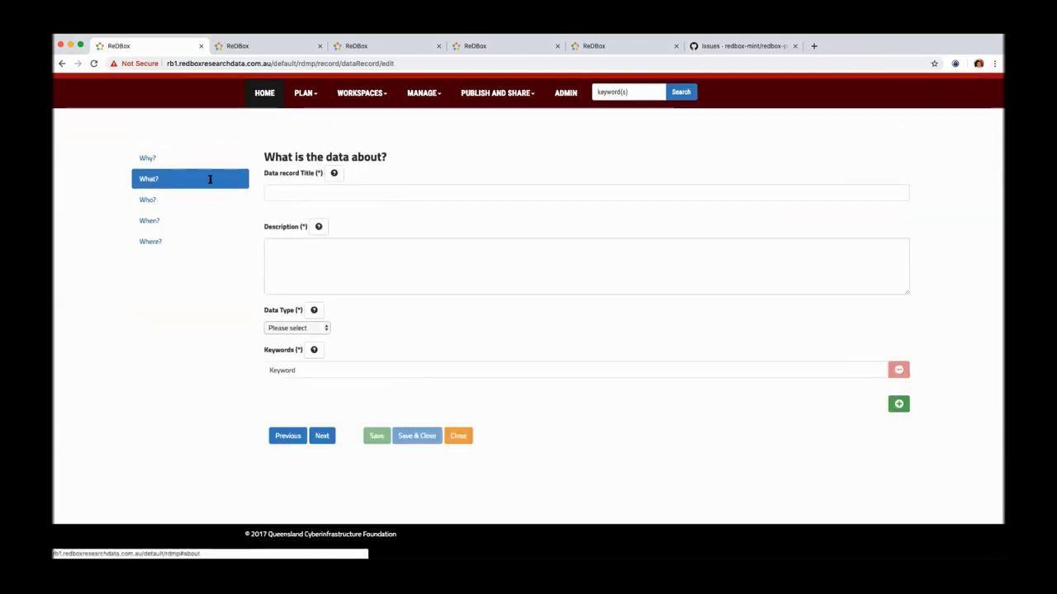
click(323, 195)
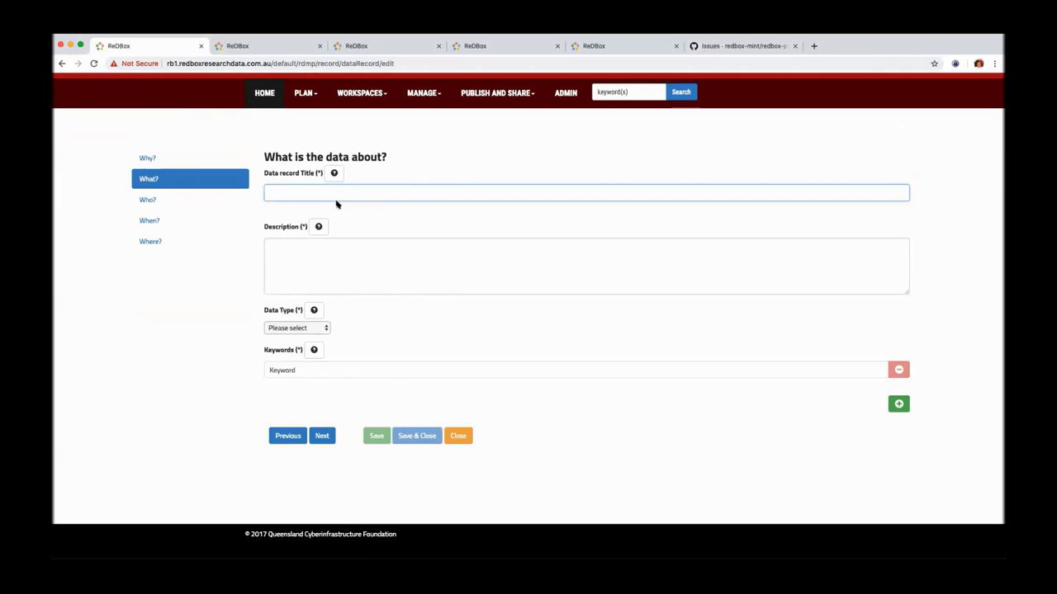
text(A data record)
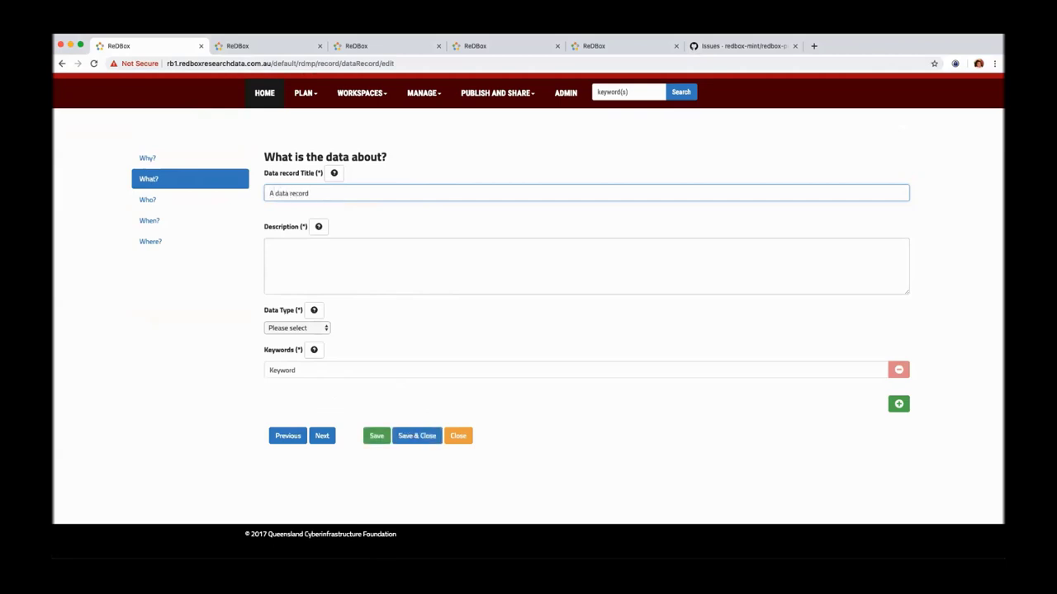
click(299, 251)
text(Desc)
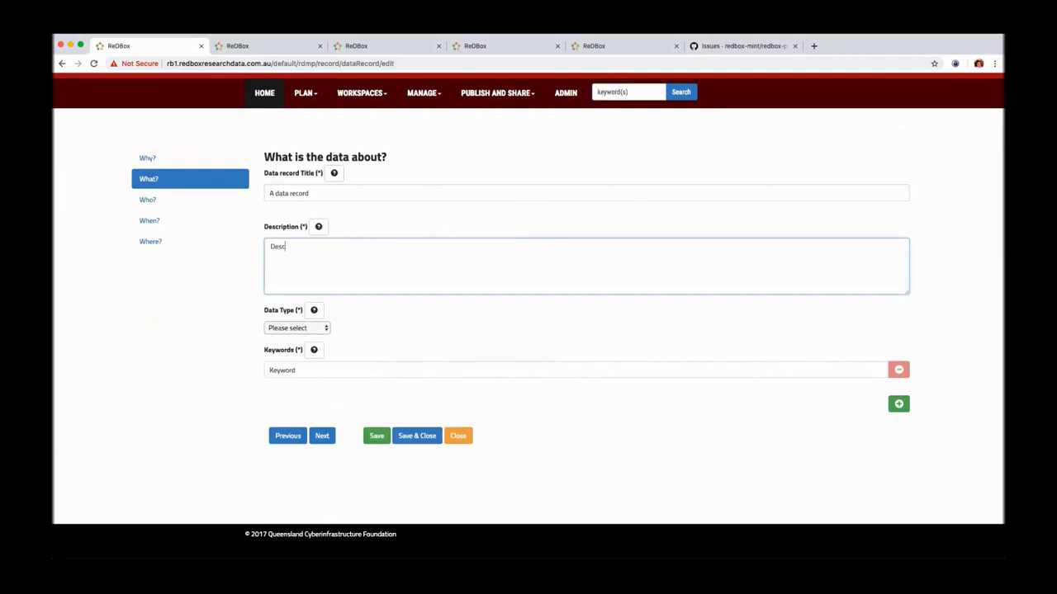
text(ription)
click(318, 328)
click(326, 339)
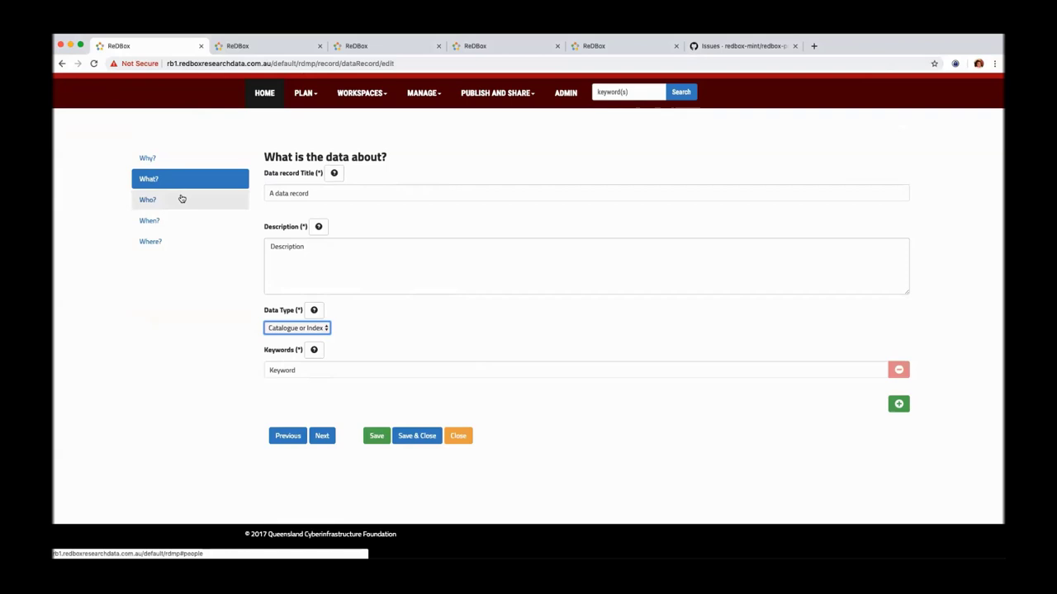
Step: Set the Where section's location type to Attachment and save the data record
click(173, 200)
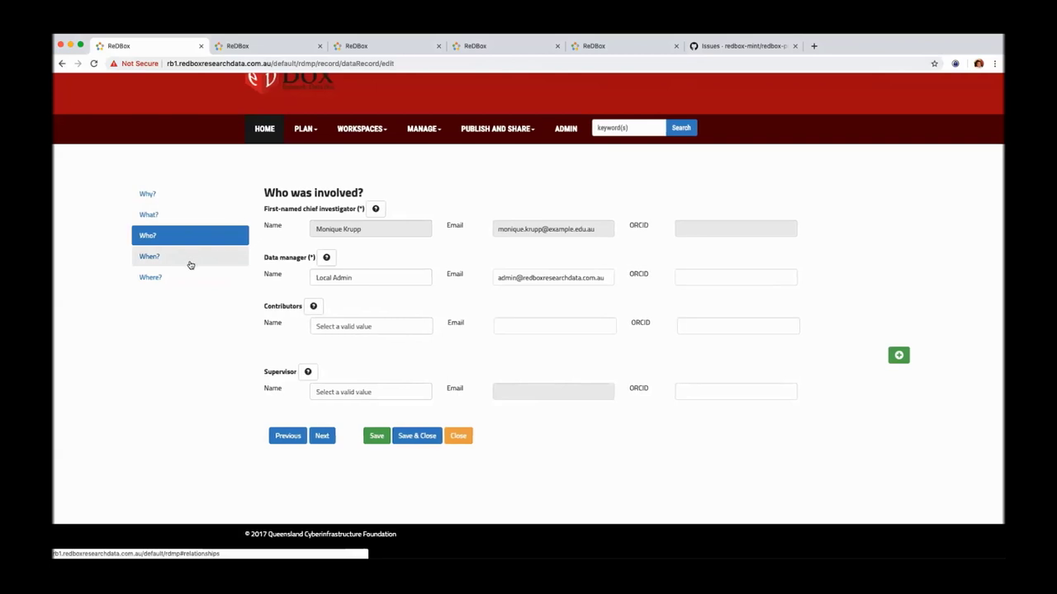
click(189, 260)
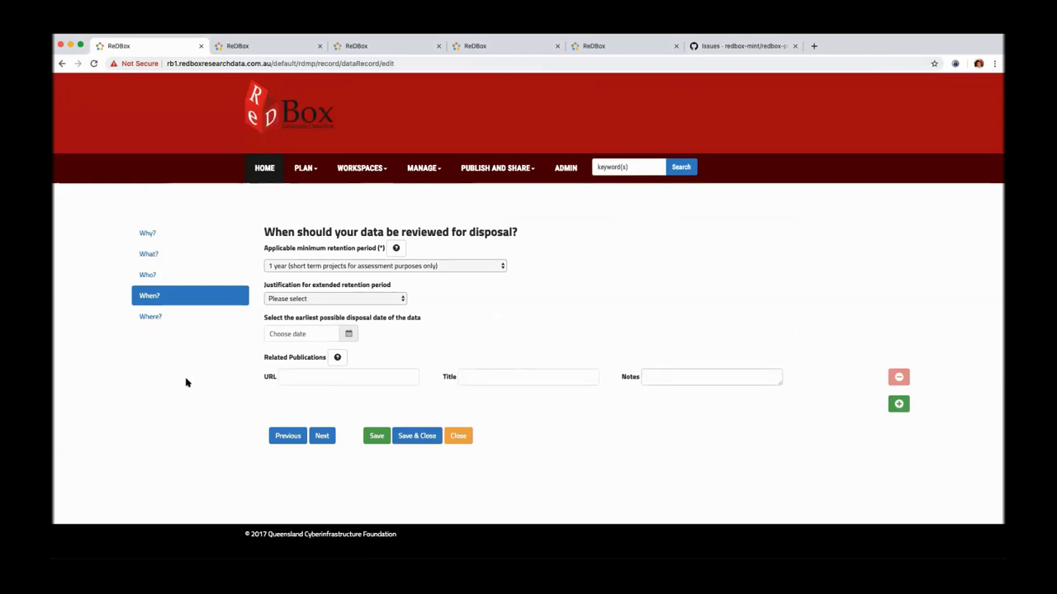
click(196, 325)
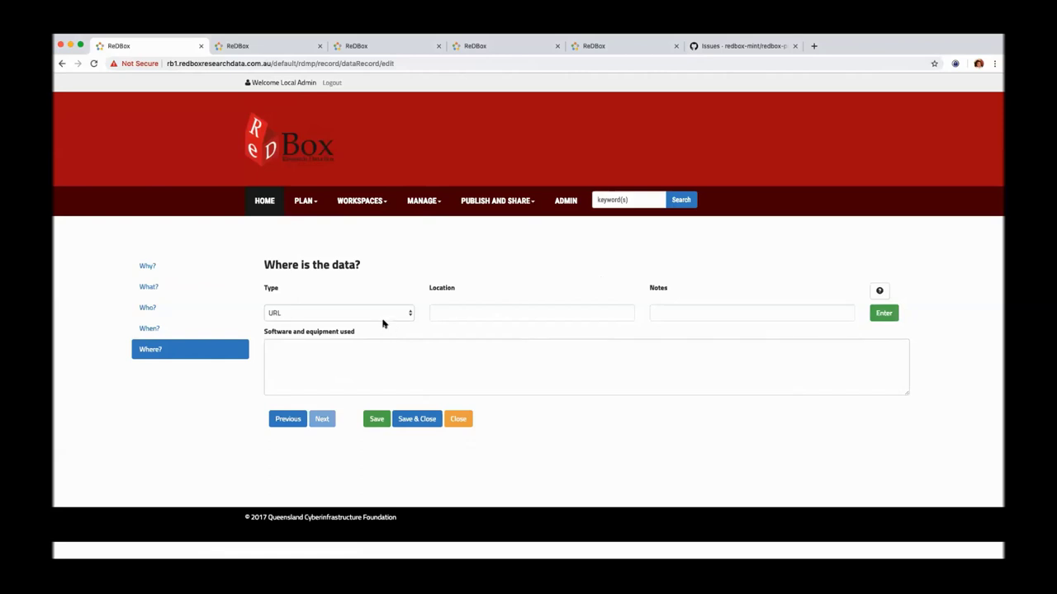
click(384, 316)
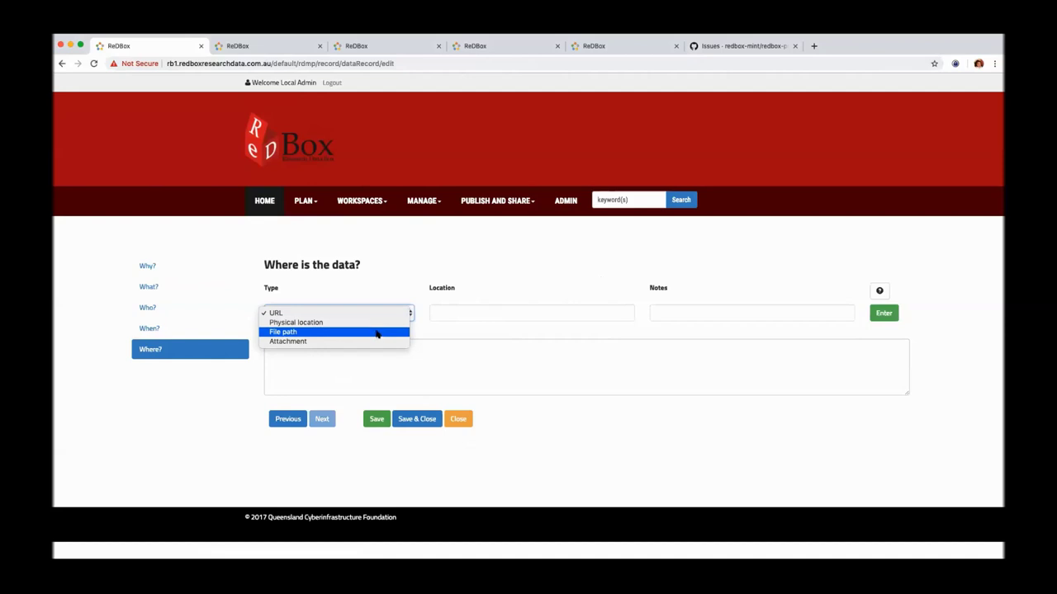
click(393, 316)
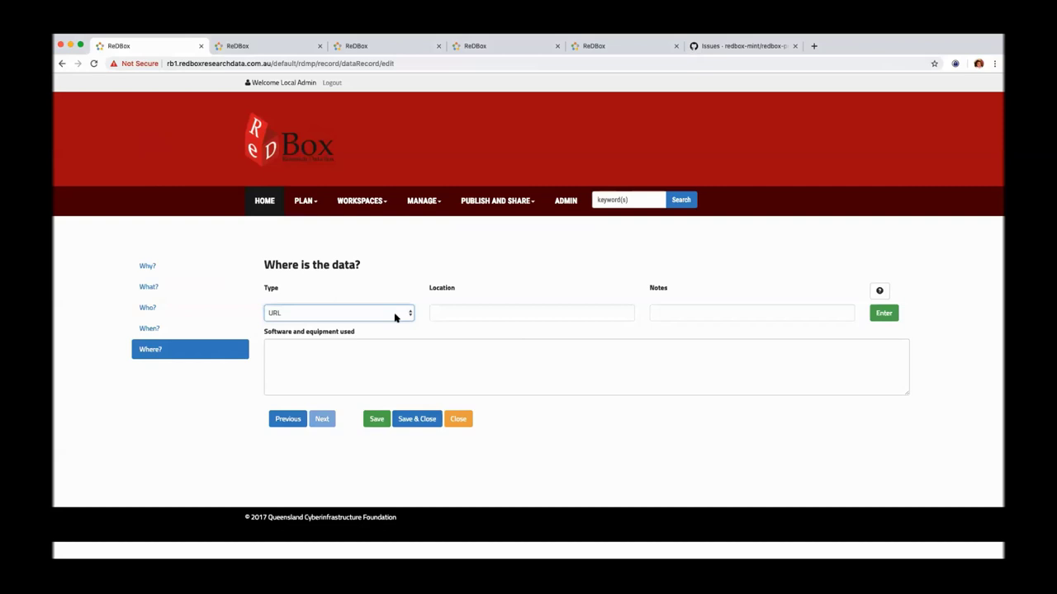
click(392, 315)
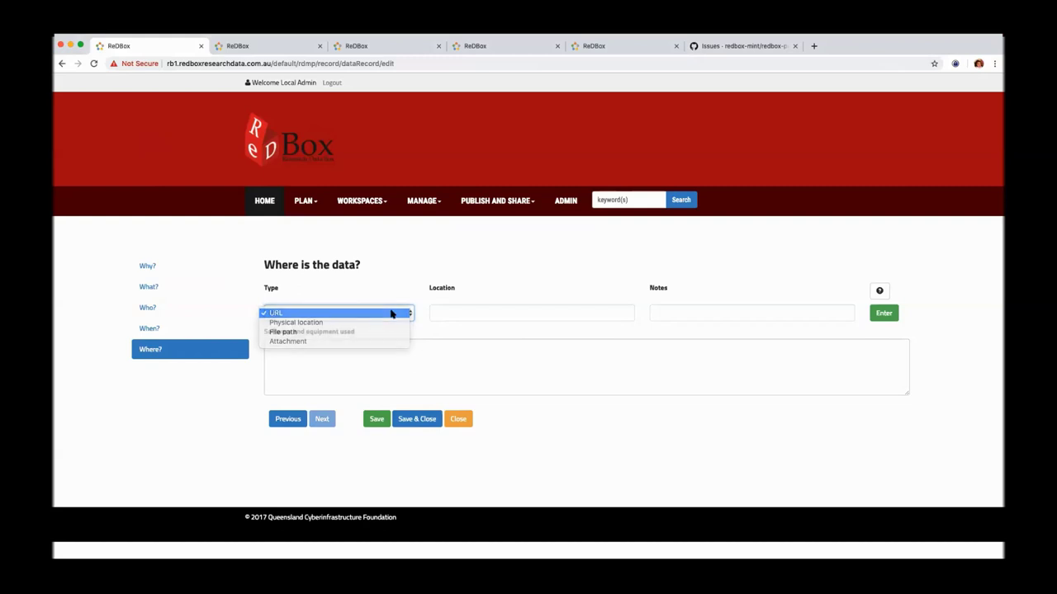
click(393, 312)
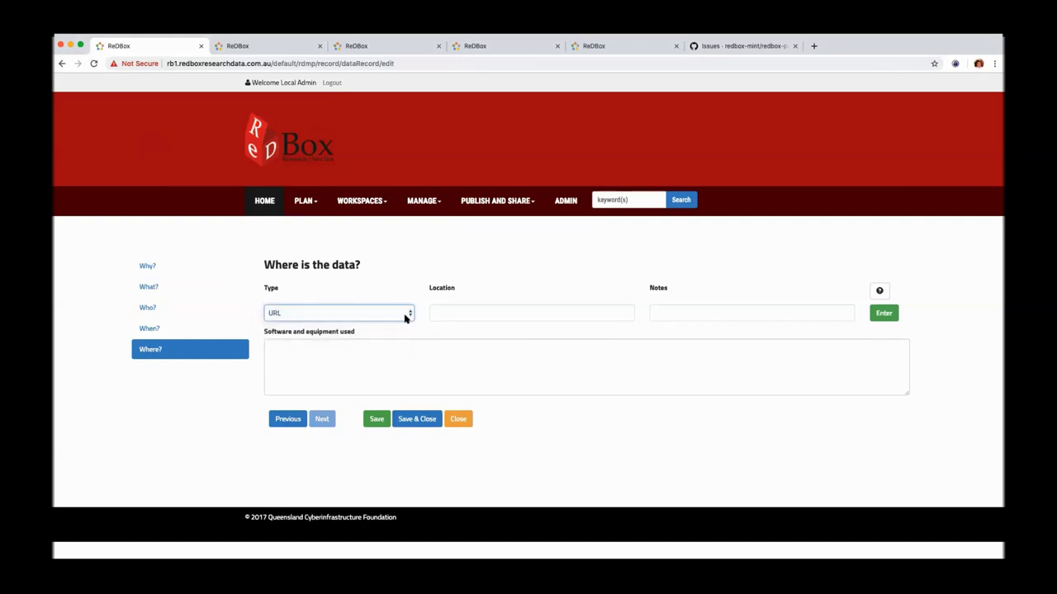
click(405, 316)
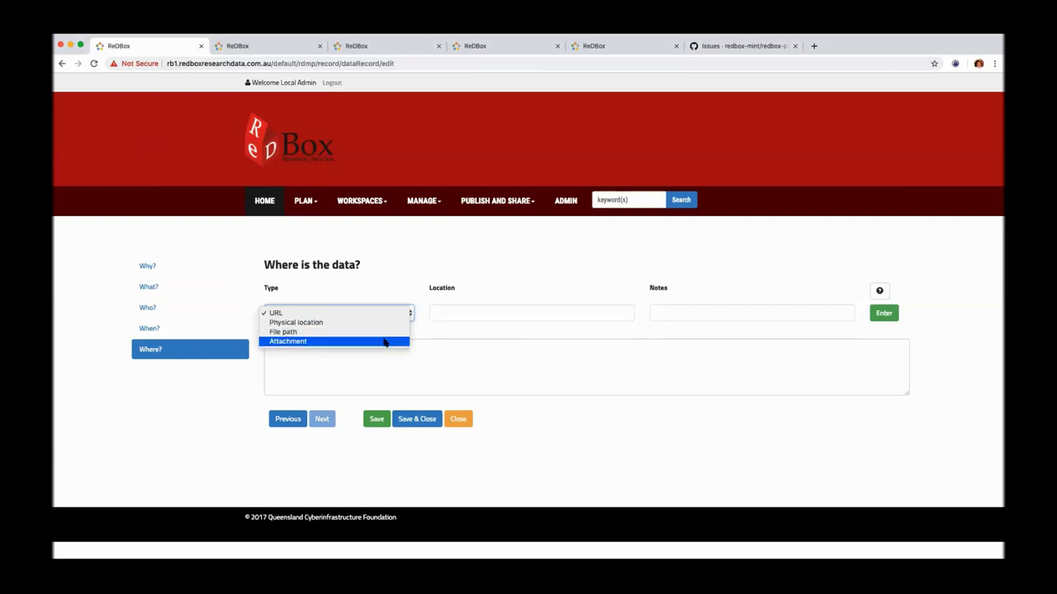
click(385, 342)
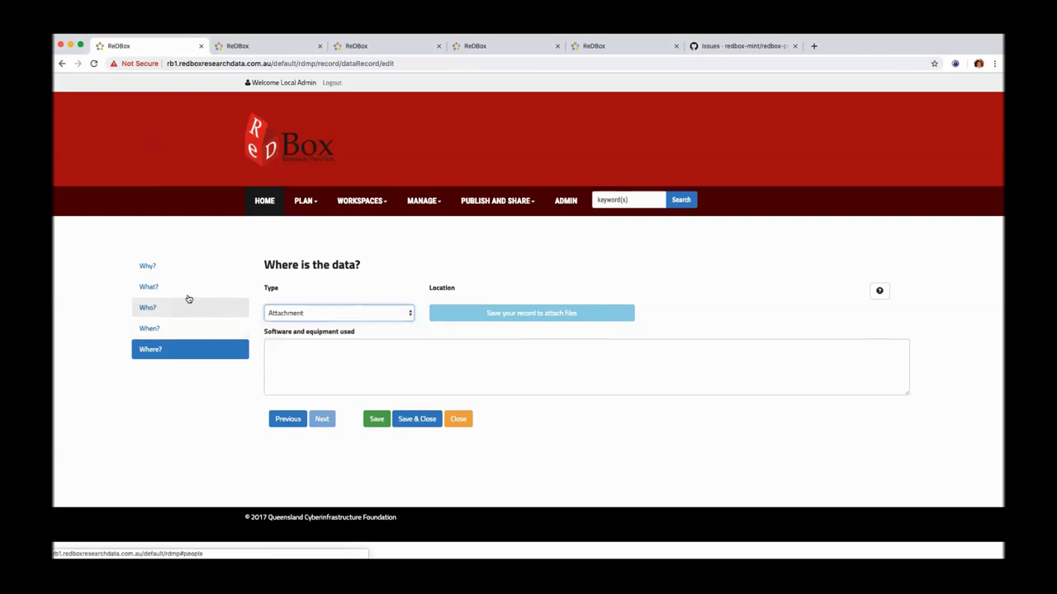
click(373, 420)
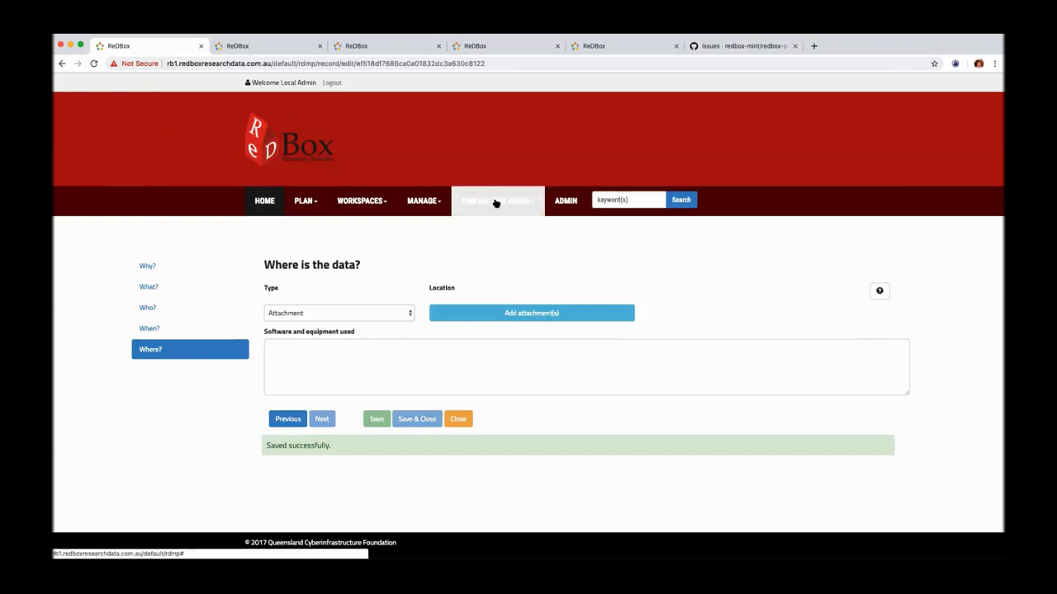
Step: Start a new data publication and link it to the 'Test record' data record by searching 'Tes'
click(528, 206)
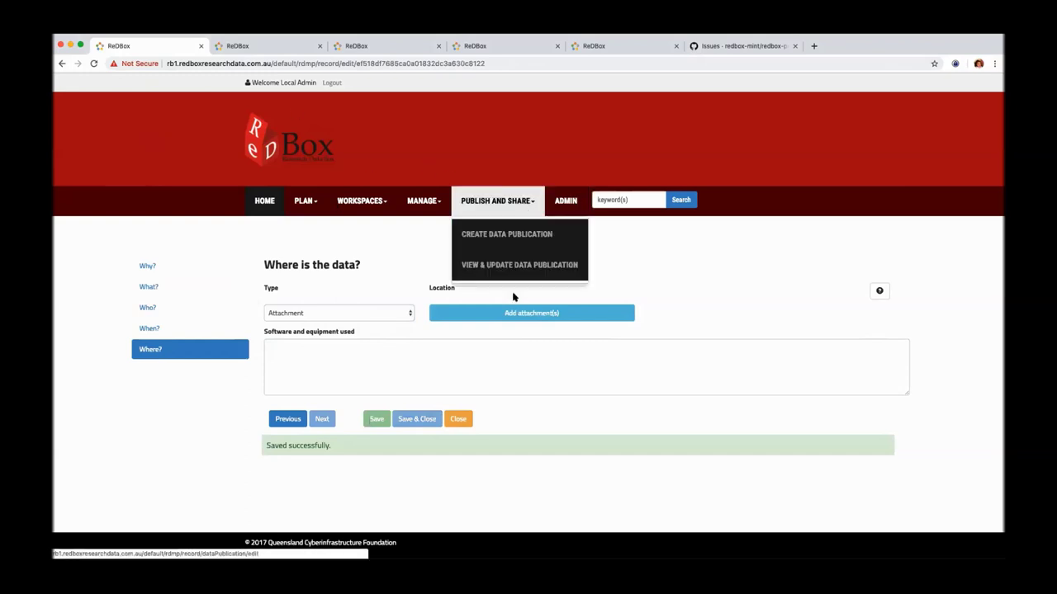
click(509, 239)
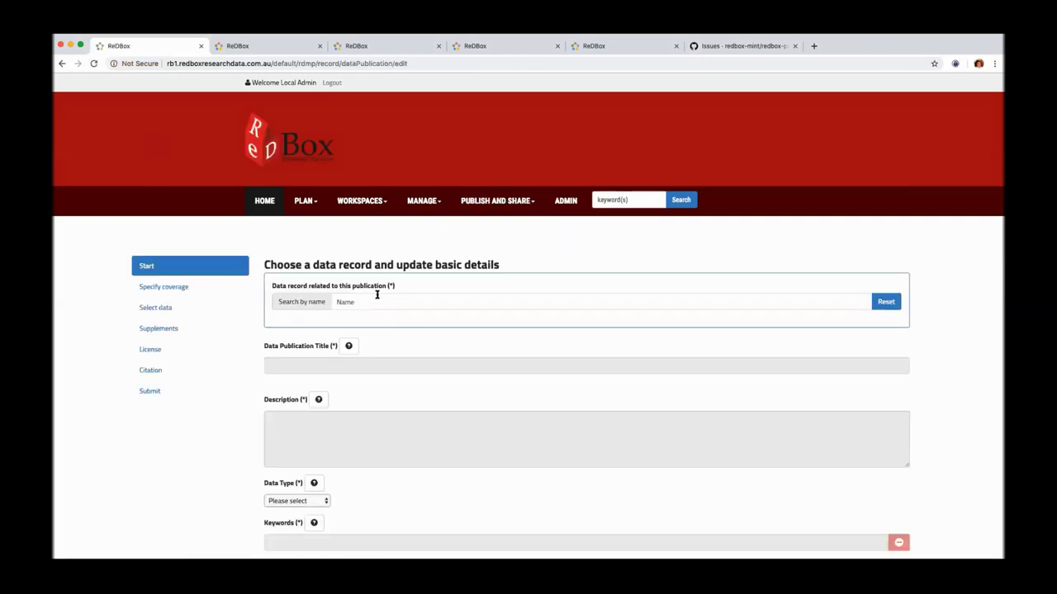
click(373, 304)
text(Tes)
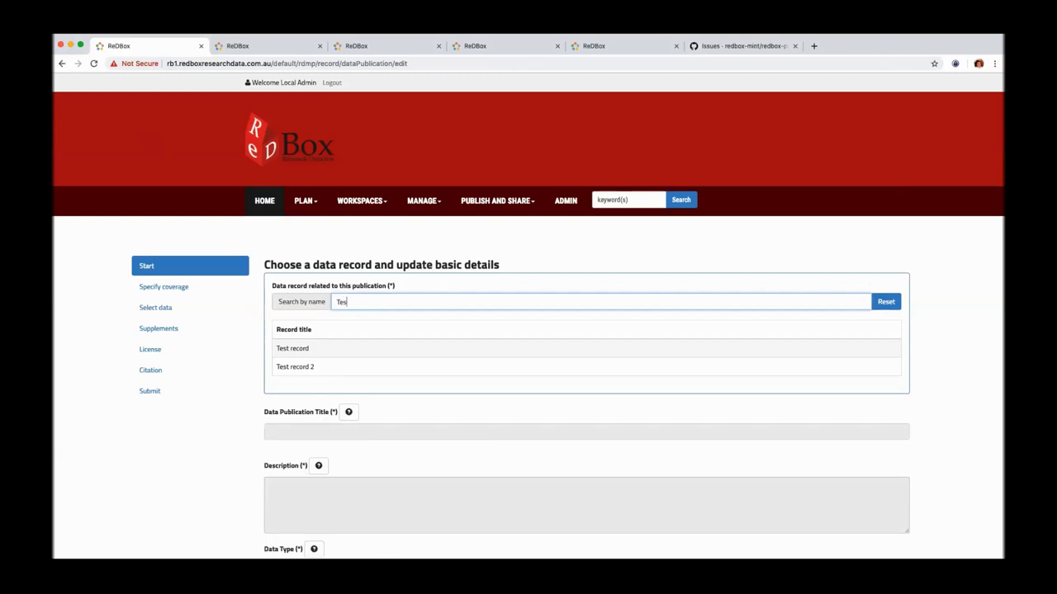
click(331, 349)
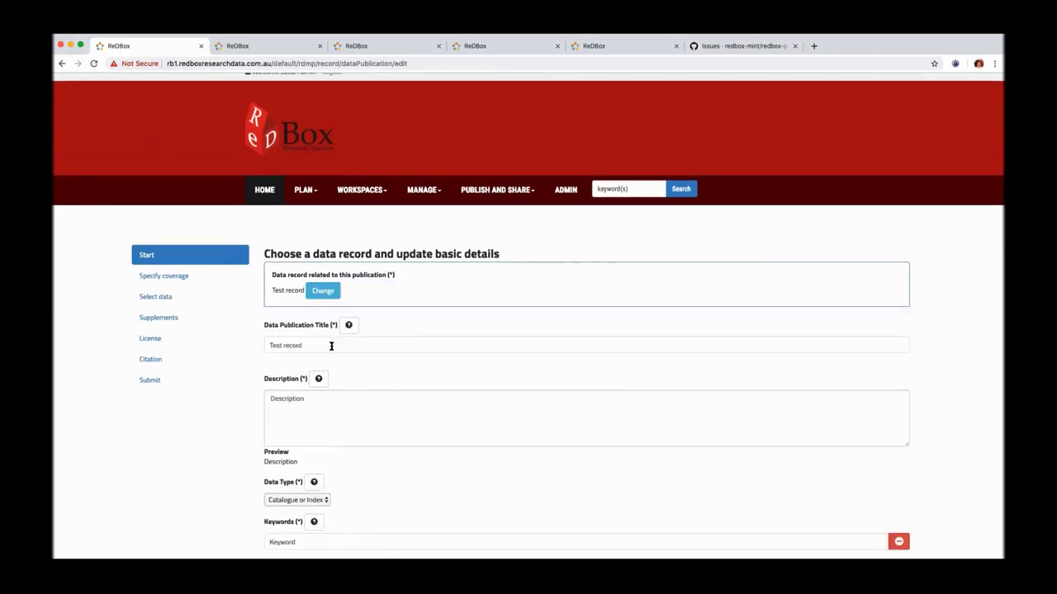
scroll(357, 346, down, 5)
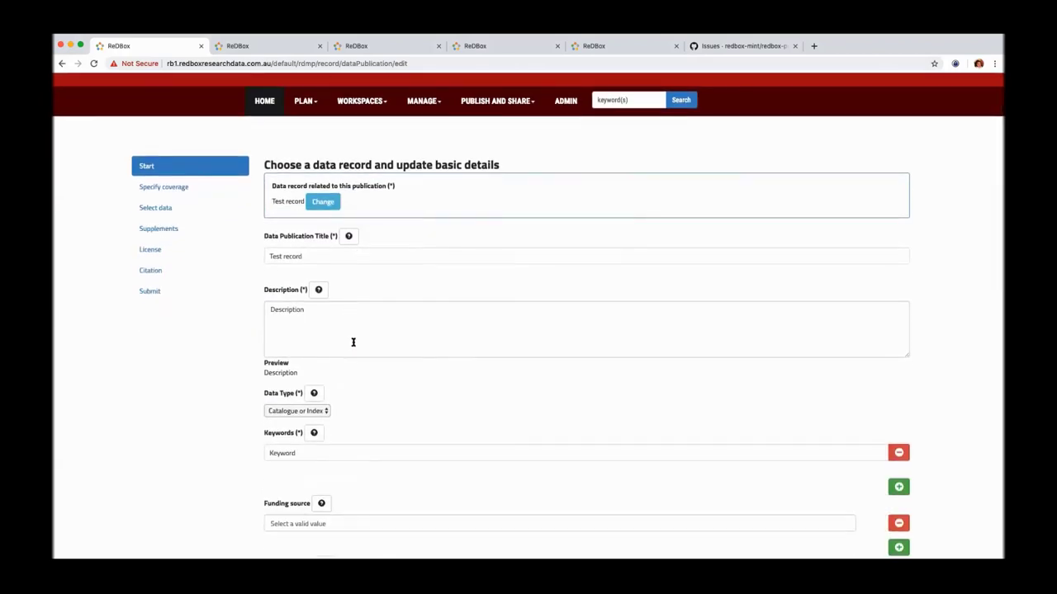
scroll(393, 424, down, 5)
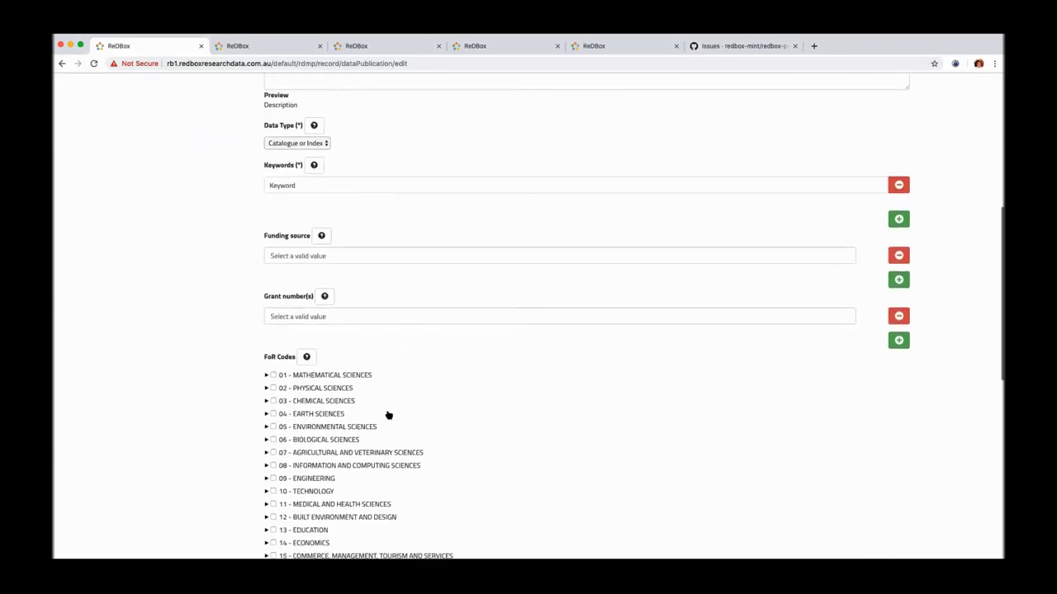
scroll(193, 203, up, 5)
scroll(194, 223, up, 4)
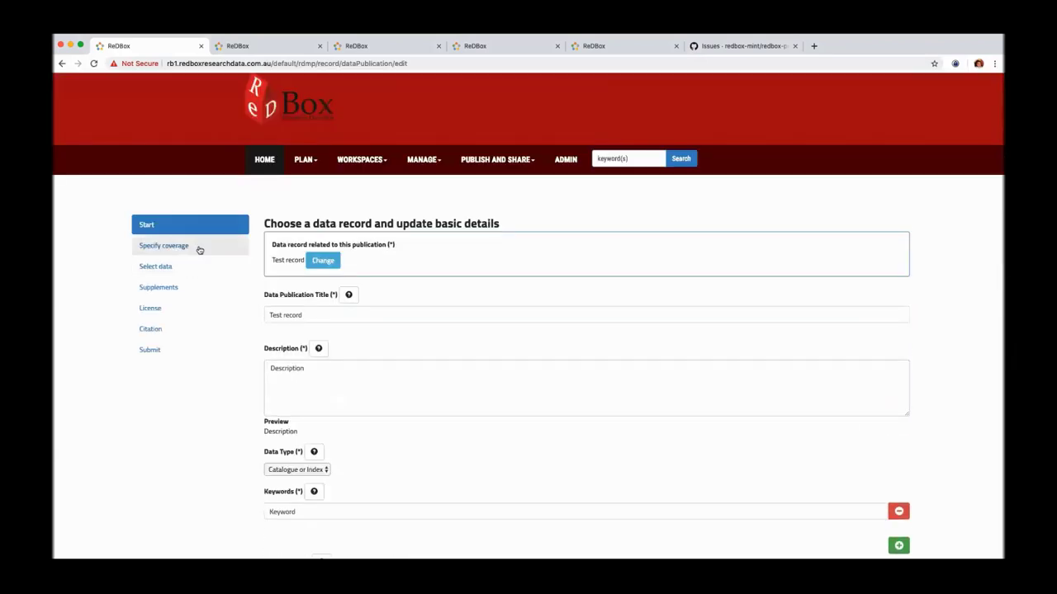
click(219, 245)
Step: Review the spatial and temporal coverage map, then choose to publish metadata only
scroll(210, 357, down, 4)
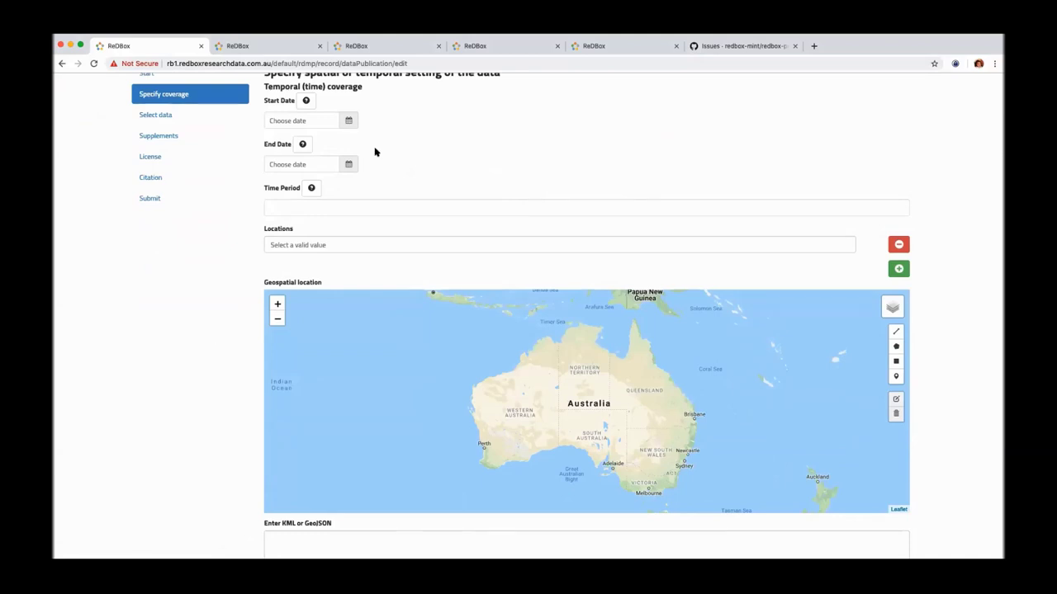
scroll(423, 163, up, 2)
scroll(423, 164, down, 4)
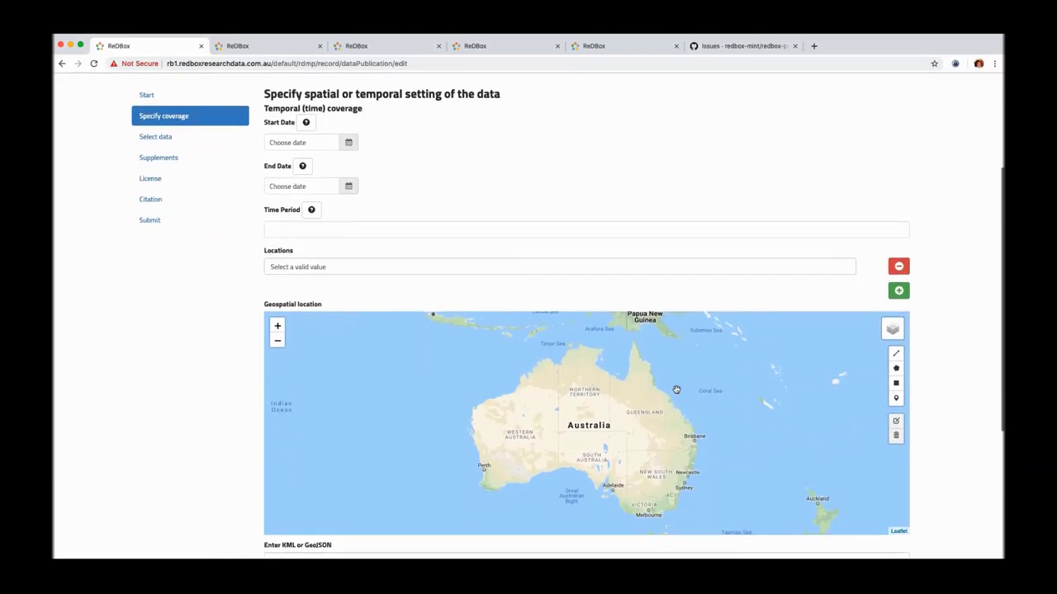
scroll(190, 256, up, 2)
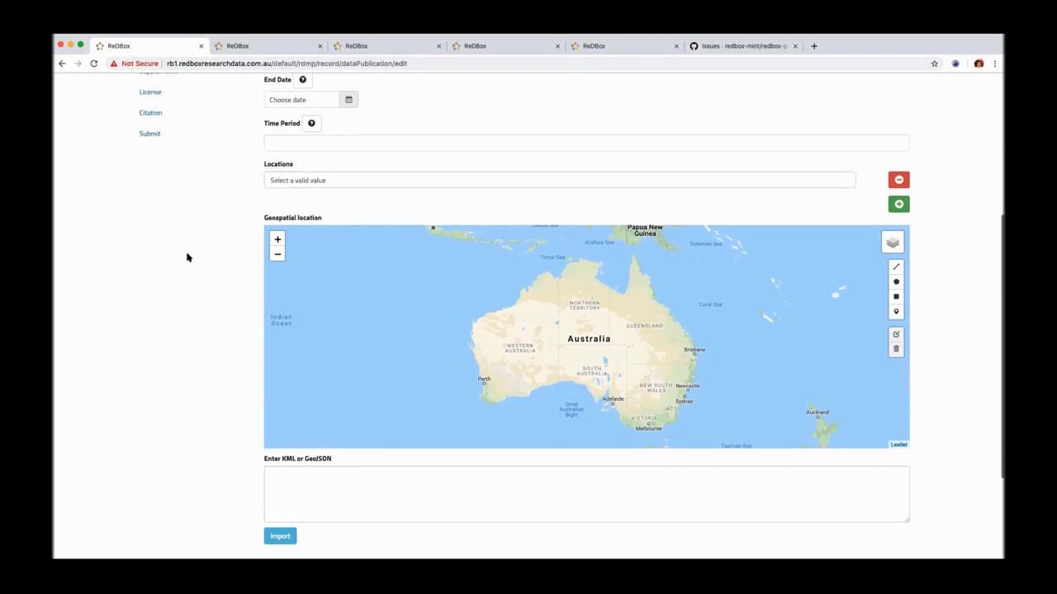
click(183, 131)
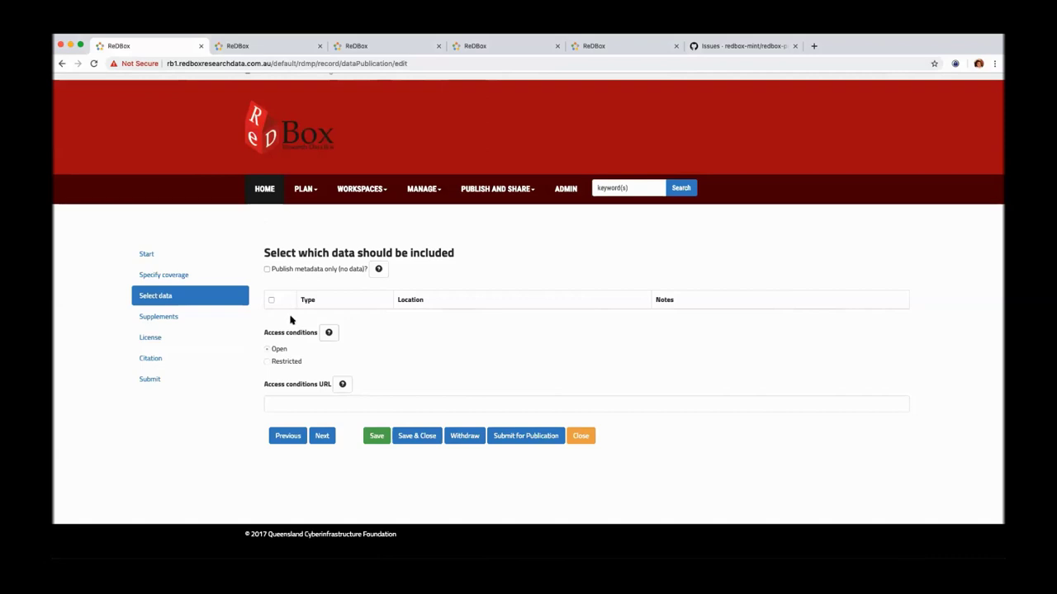
click(266, 269)
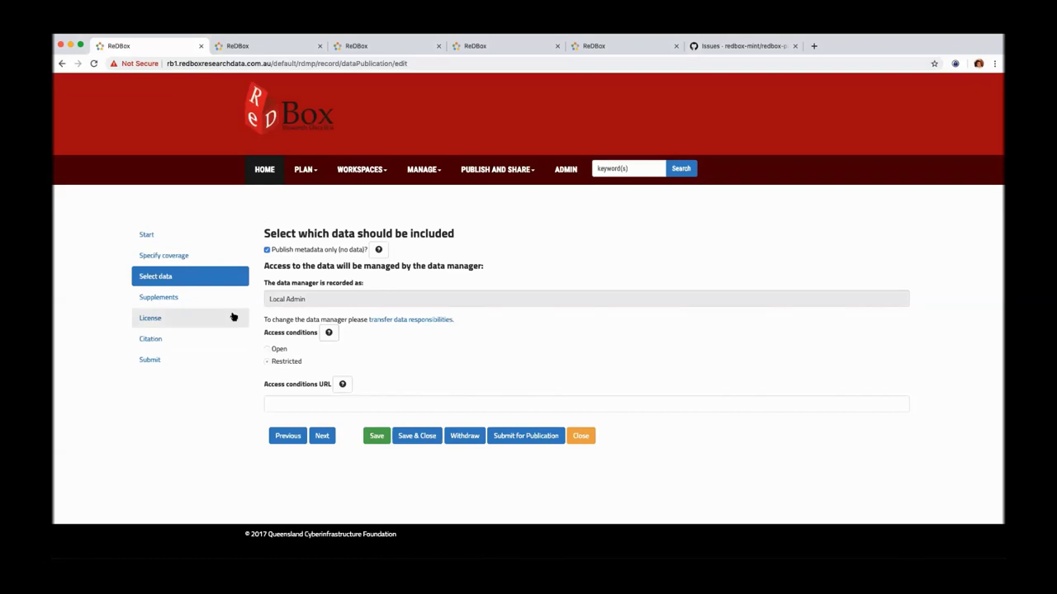
Step: Pass Related entities and Licence, give the citation title 'Citation title', request a DOI, reach Submit
click(236, 300)
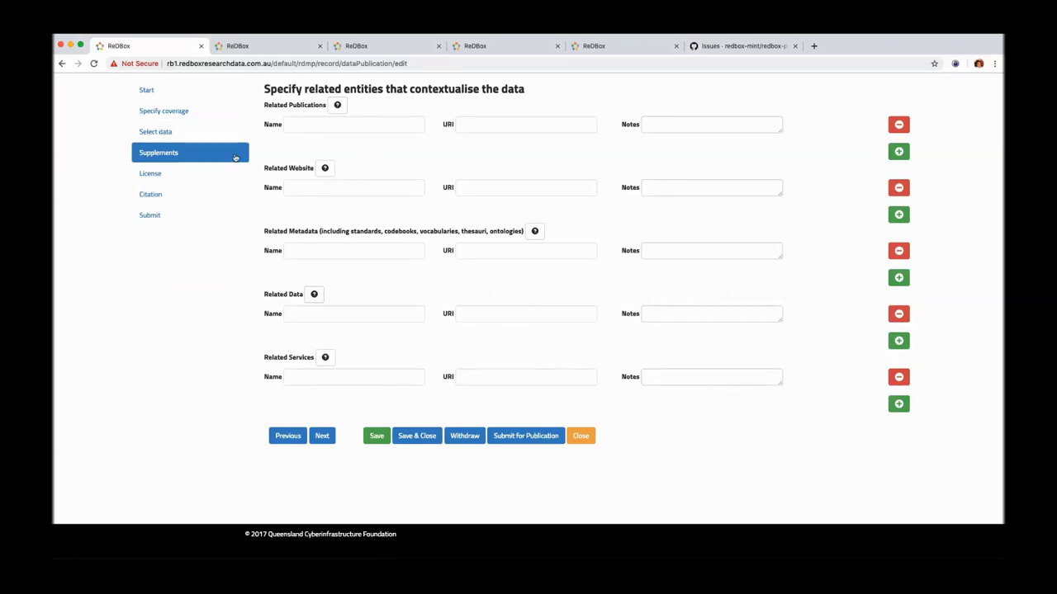
click(211, 175)
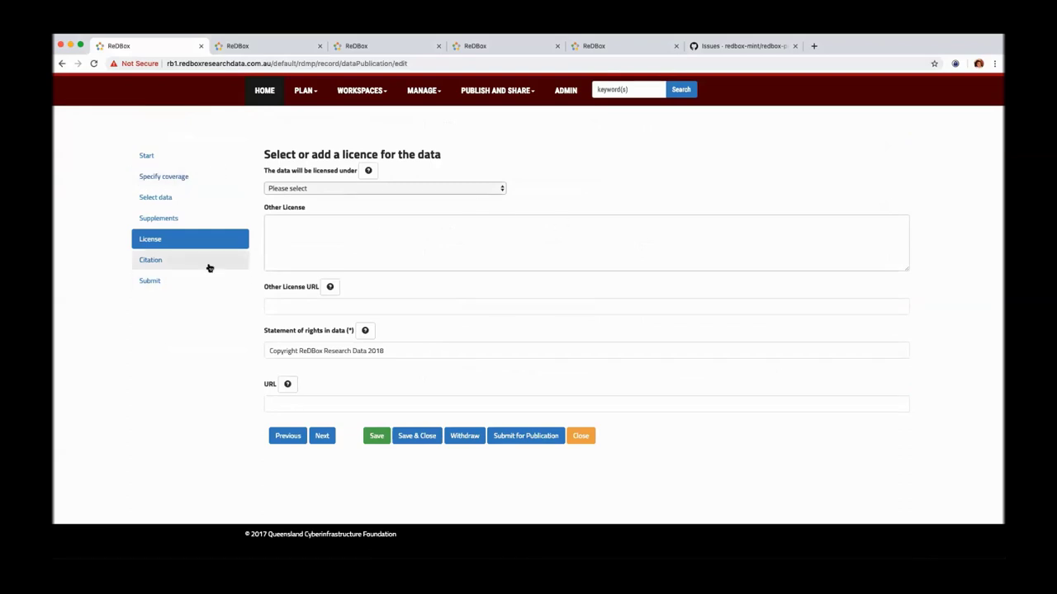
click(207, 261)
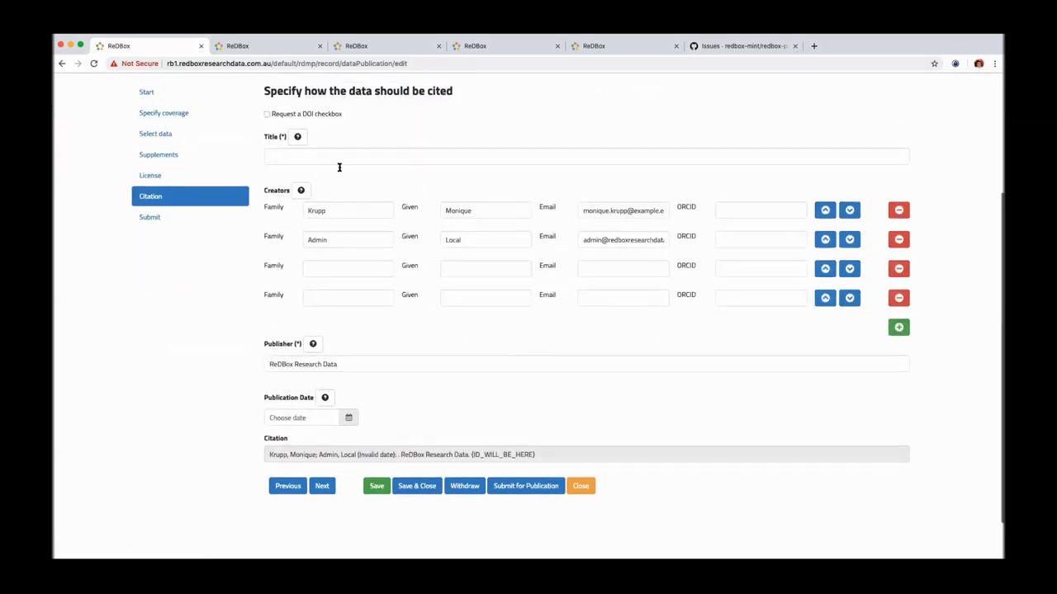
click(337, 158)
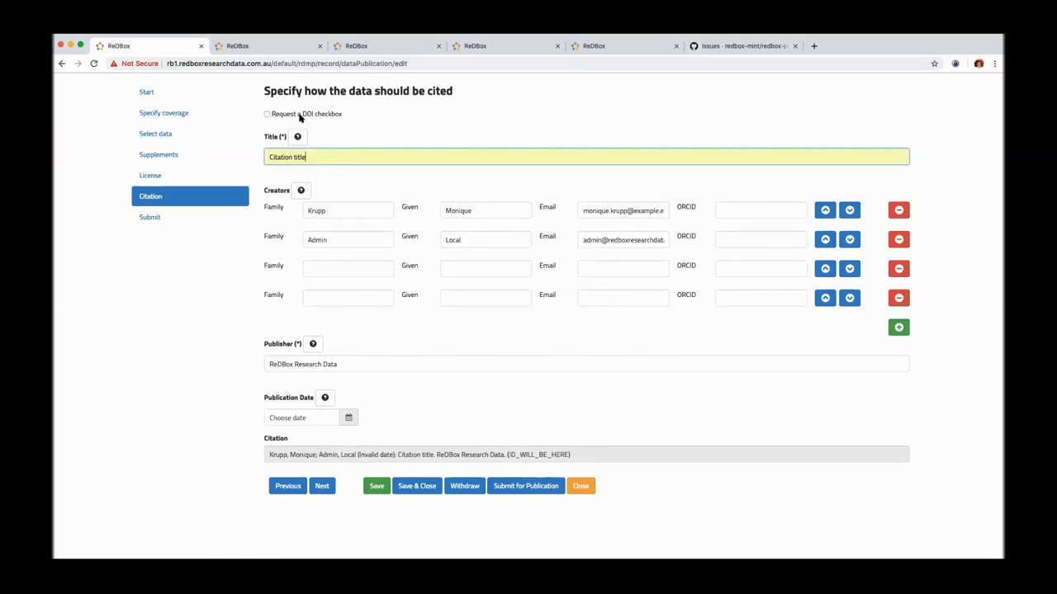
click(267, 115)
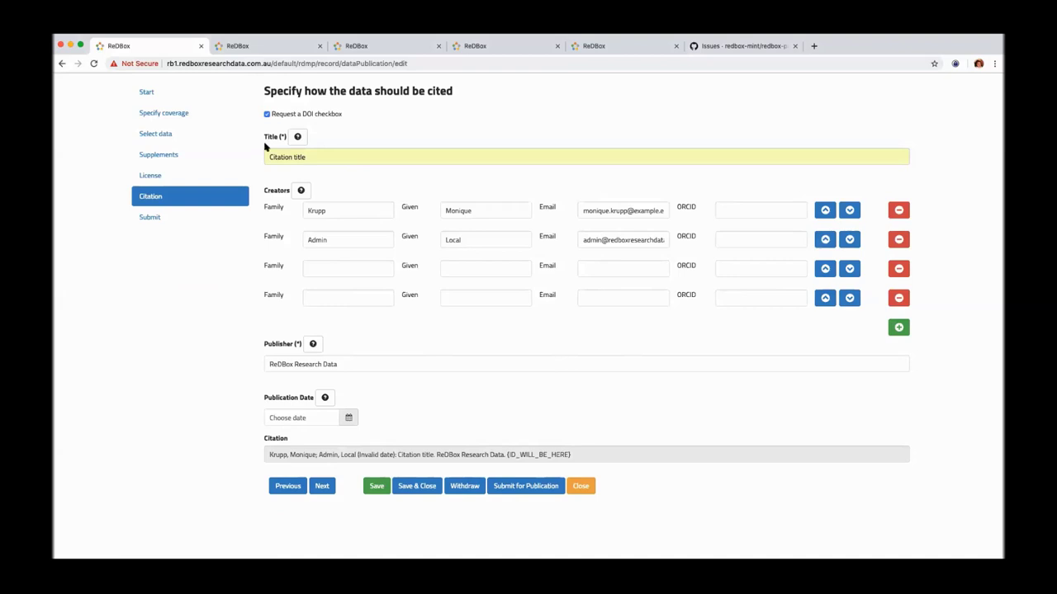
click(198, 217)
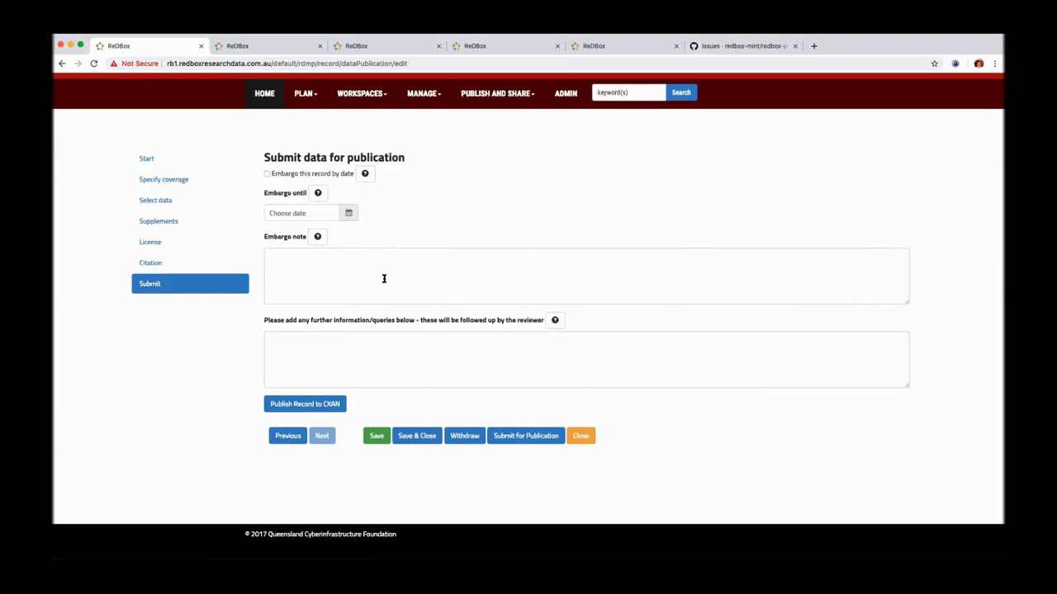
Step: Switch to the Update Data Publication dashboard and scroll through its draft and other record lists
click(475, 47)
click(397, 45)
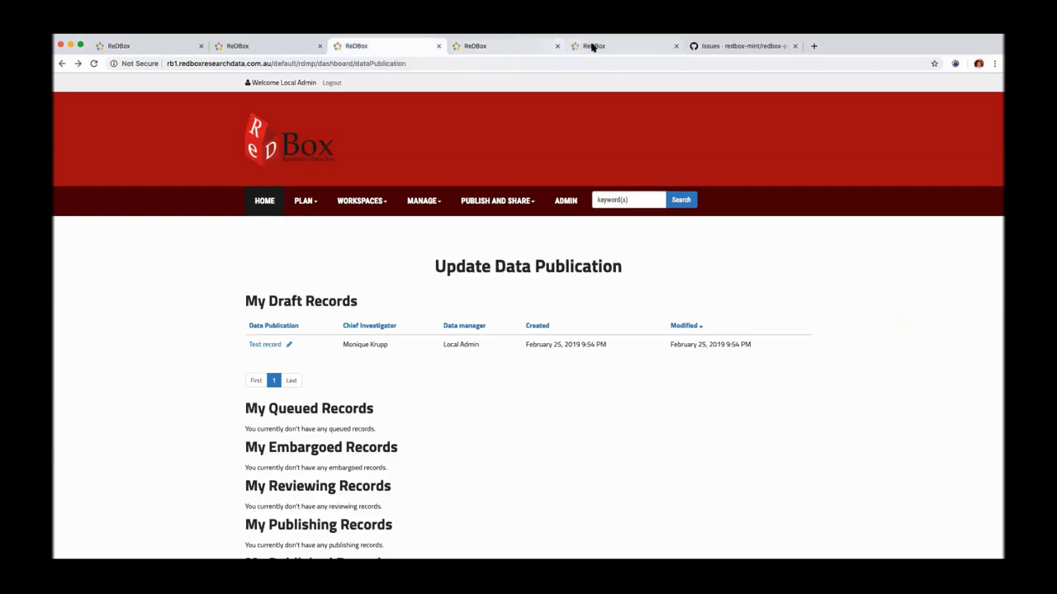
scroll(568, 281, down, 4)
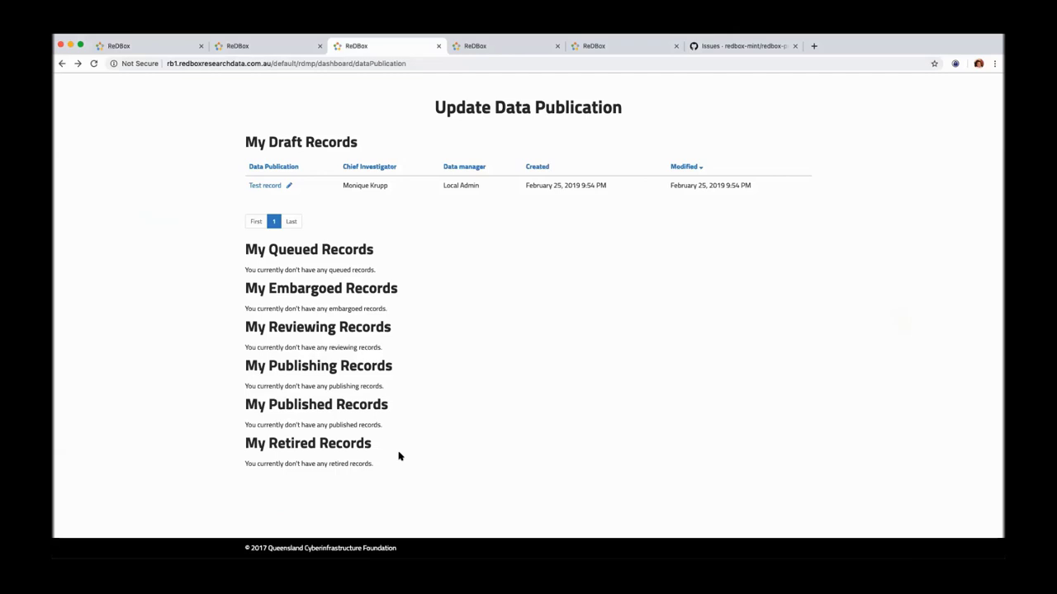
scroll(464, 379, up, 3)
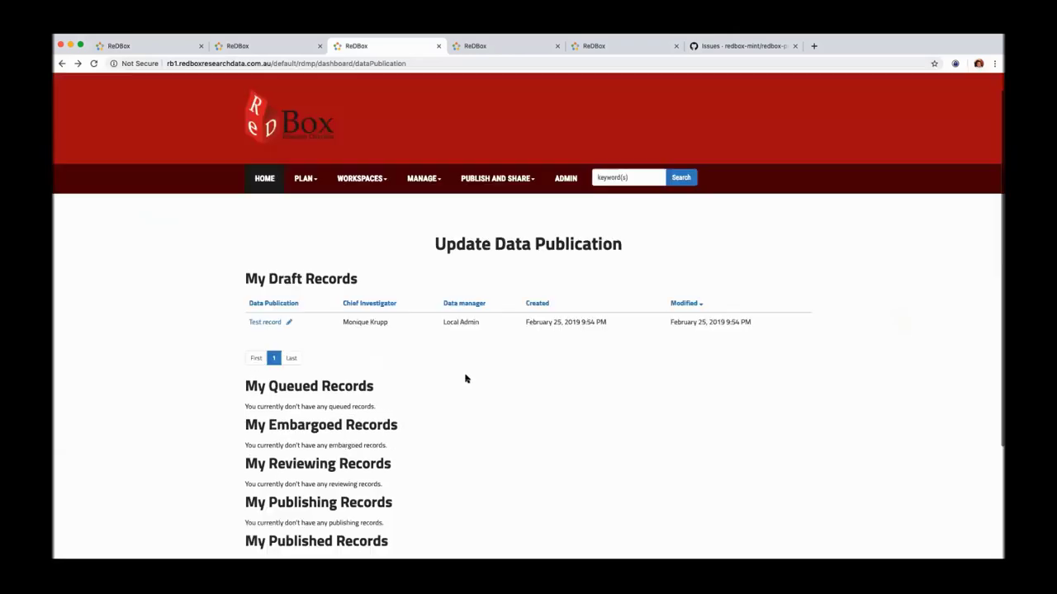
scroll(465, 379, up, 1)
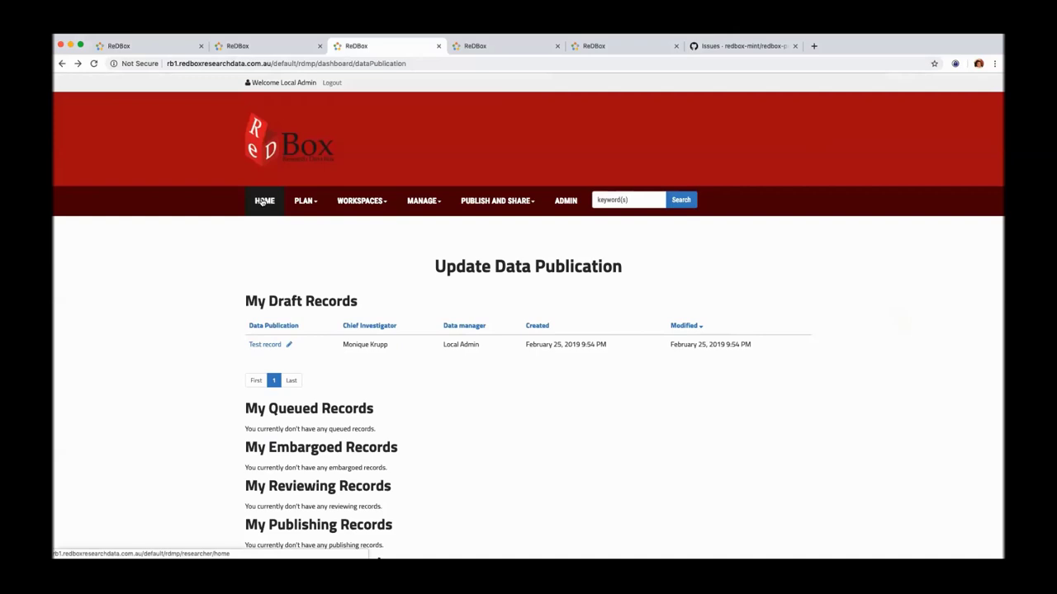
Step: Visit the Admin area's Reports and Export screens, ending back on the Admin page
click(569, 211)
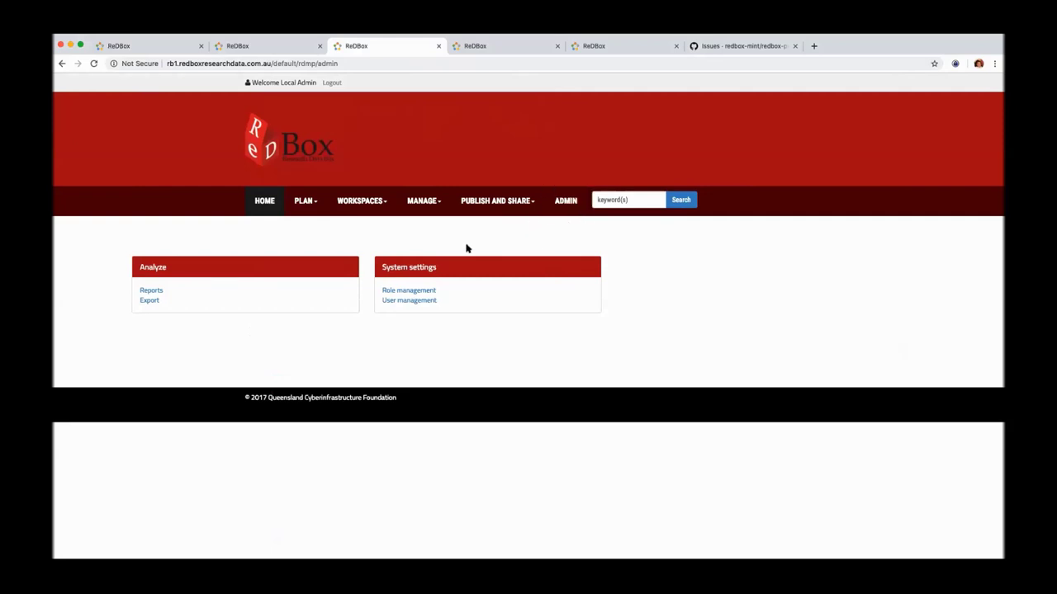
click(150, 290)
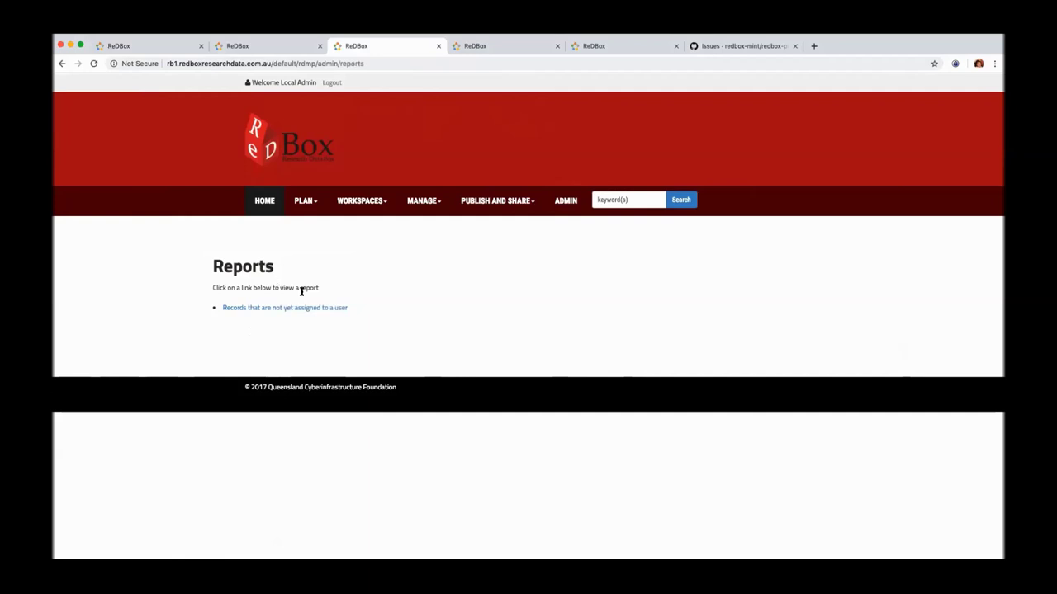
click(509, 203)
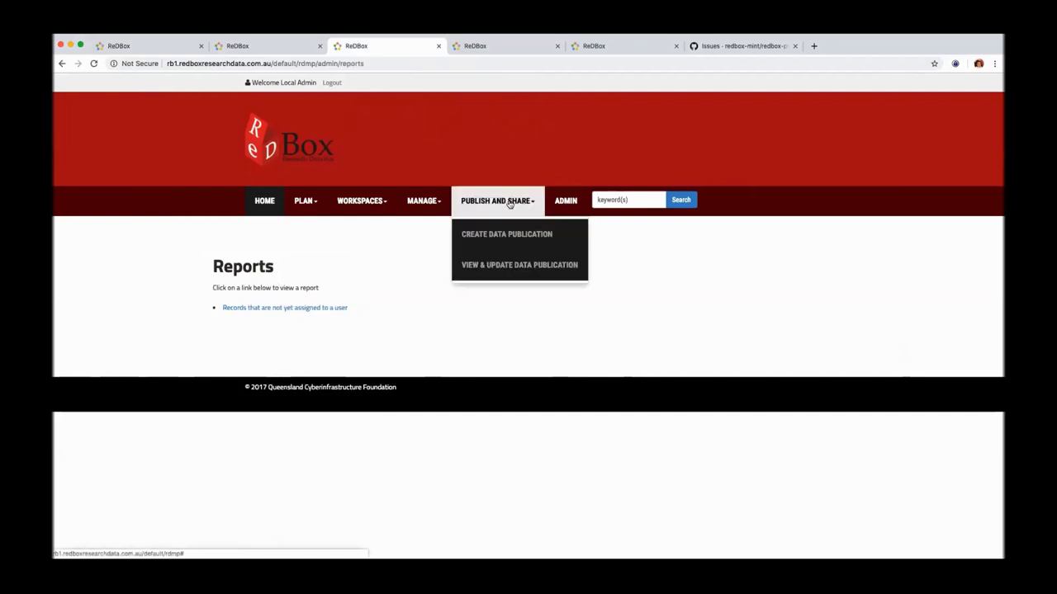
click(566, 200)
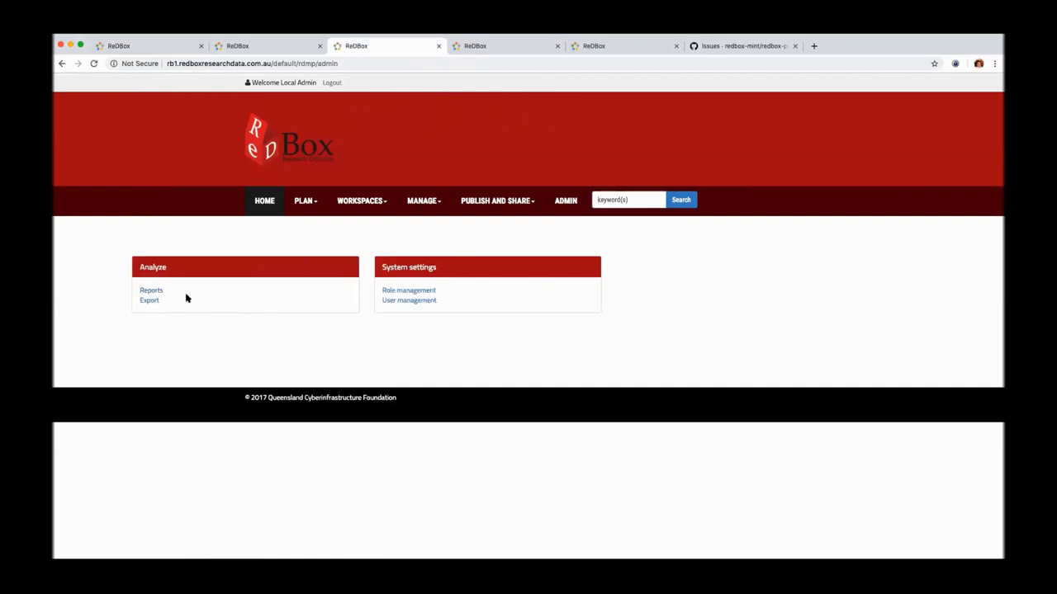
click(158, 302)
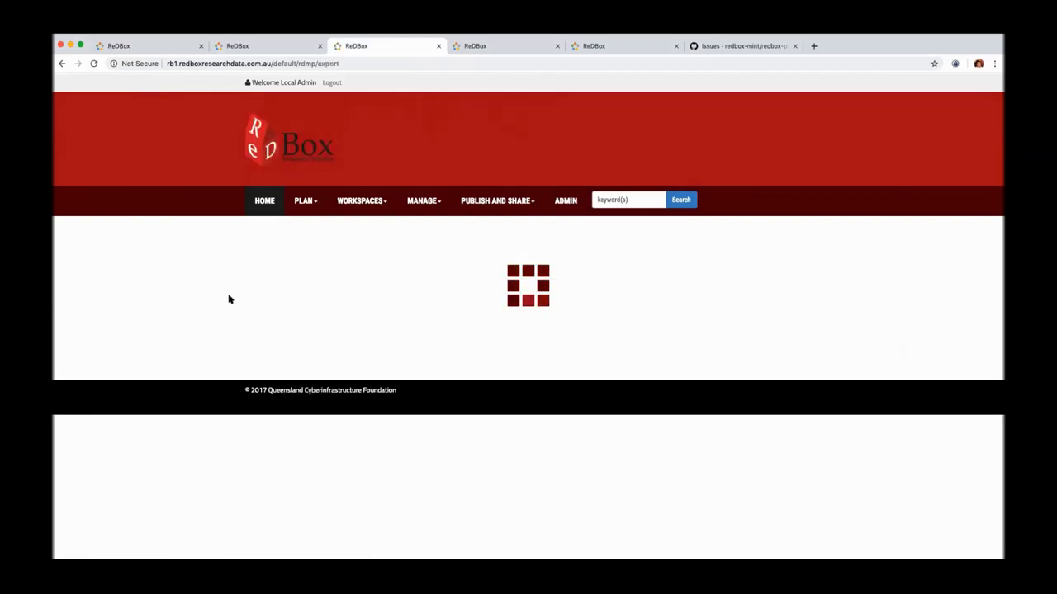
click(563, 207)
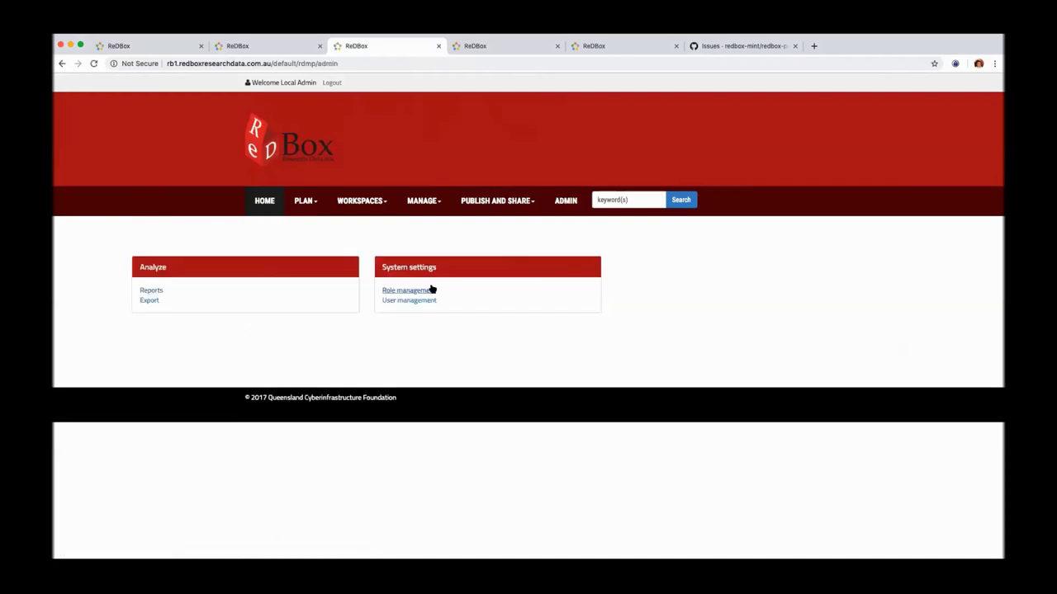